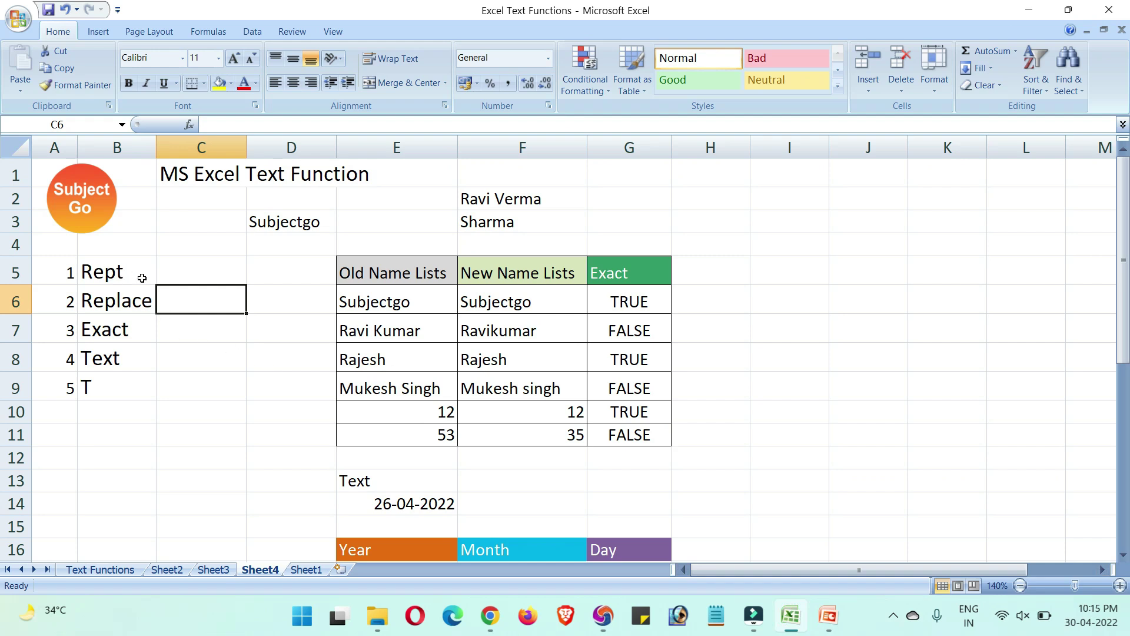
Step: Enter the formula =REPT(D3,2) in cell C5 beside the Rept label to repeat the text twice
{"action": "left_click", "coordinate": [196, 278]}
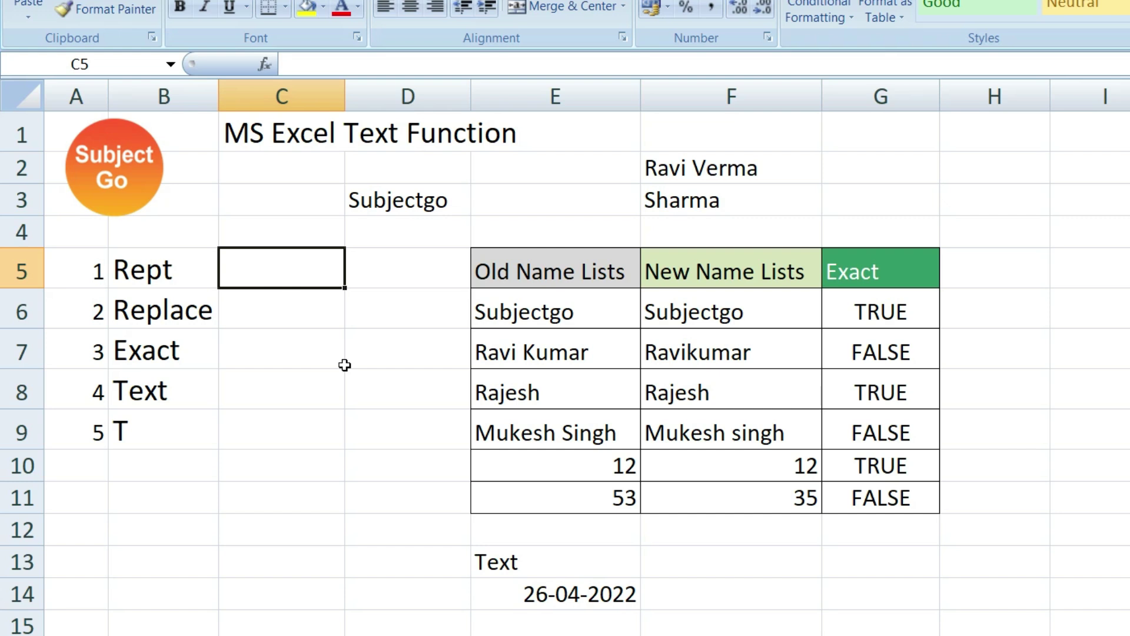
{"action": "type", "text": "=rept"}
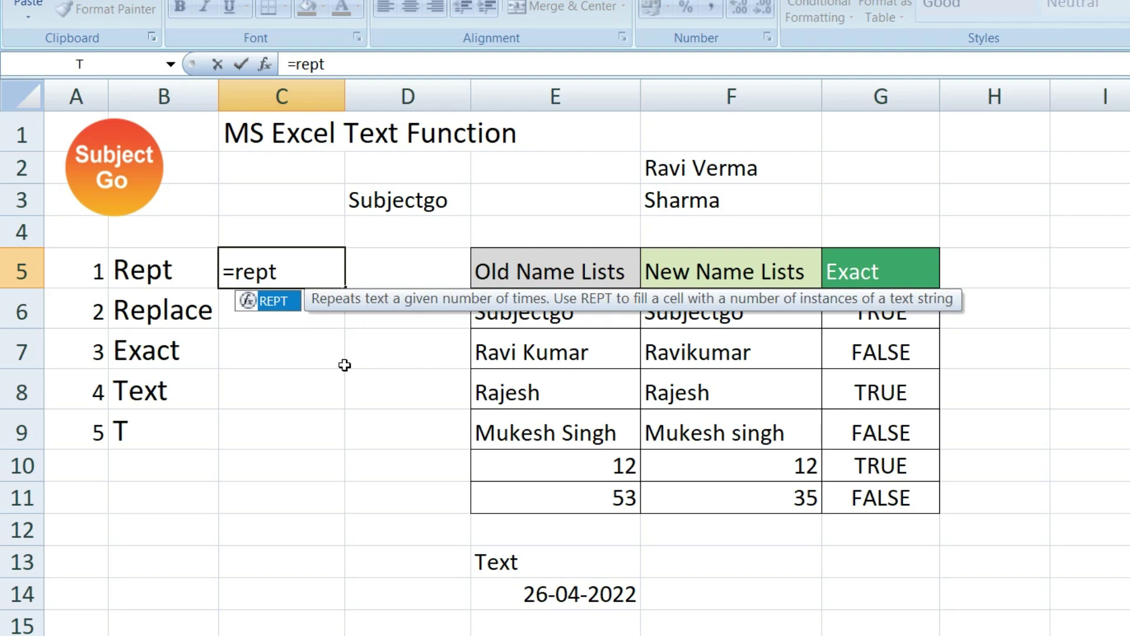
{"action": "key", "text": "Tab"}
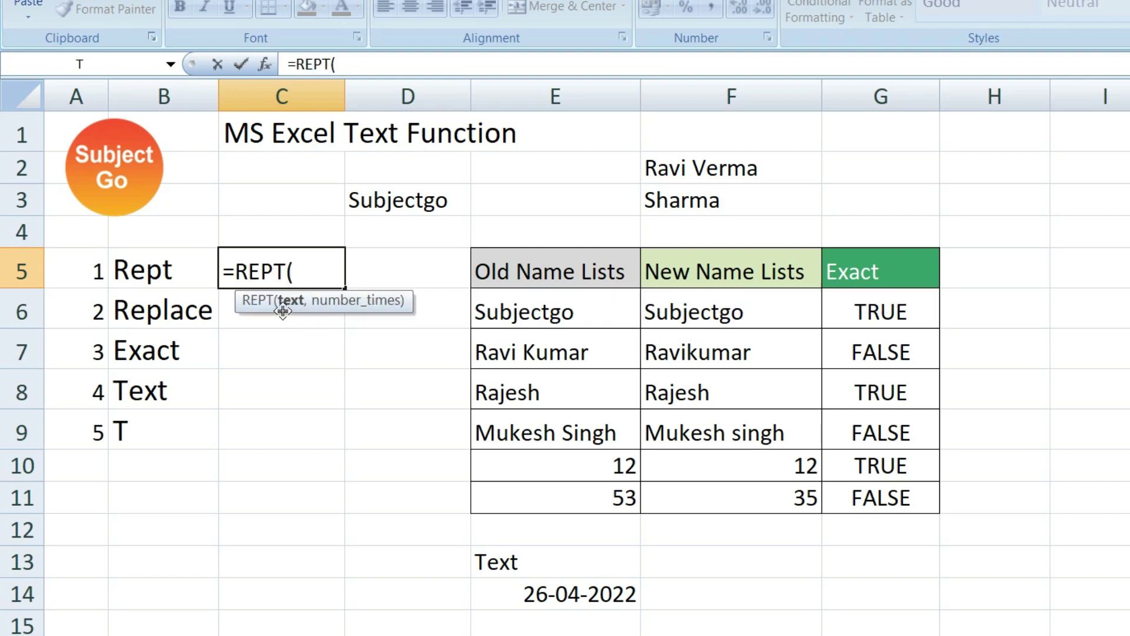
{"action": "left_click", "coordinate": [409, 195]}
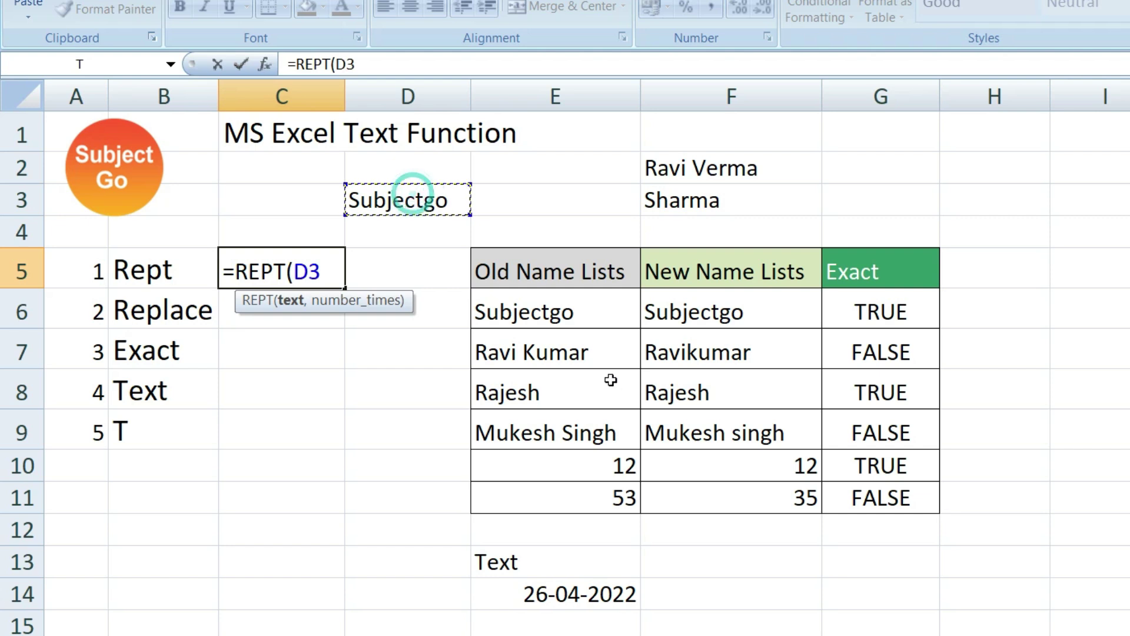
{"action": "type", "text": ","}
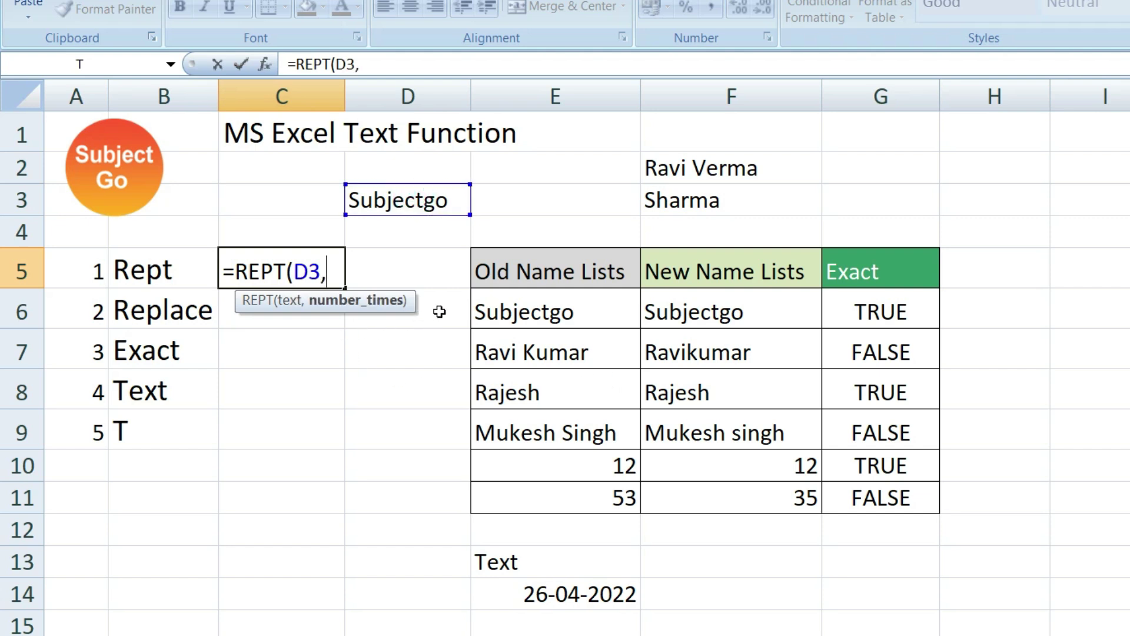
{"action": "type", "text": "2)"}
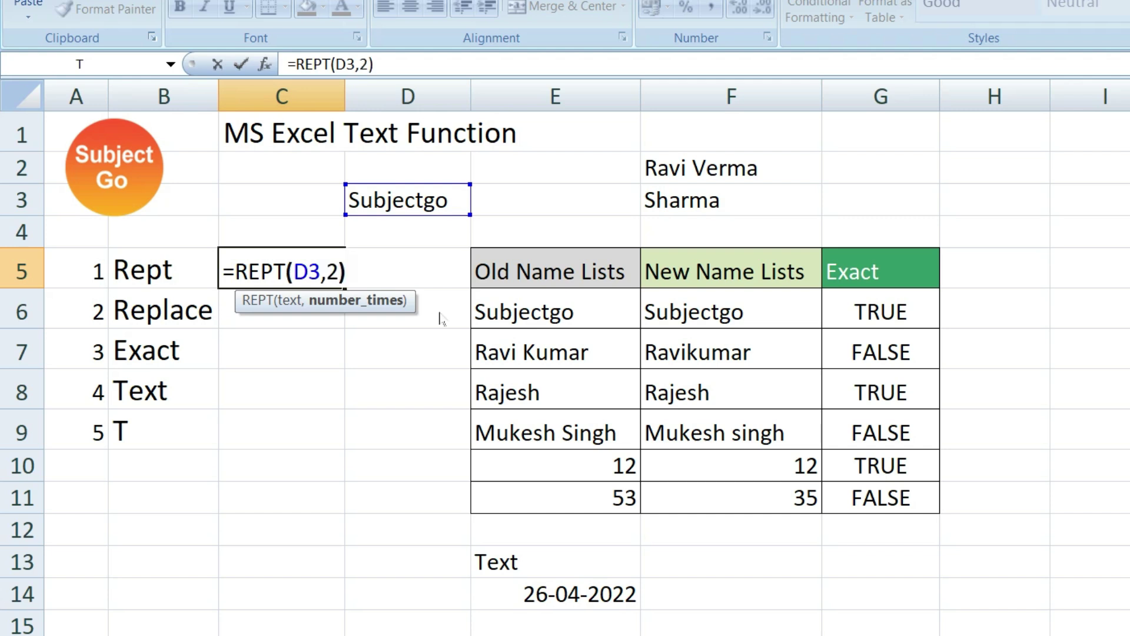
{"action": "key", "text": "Return"}
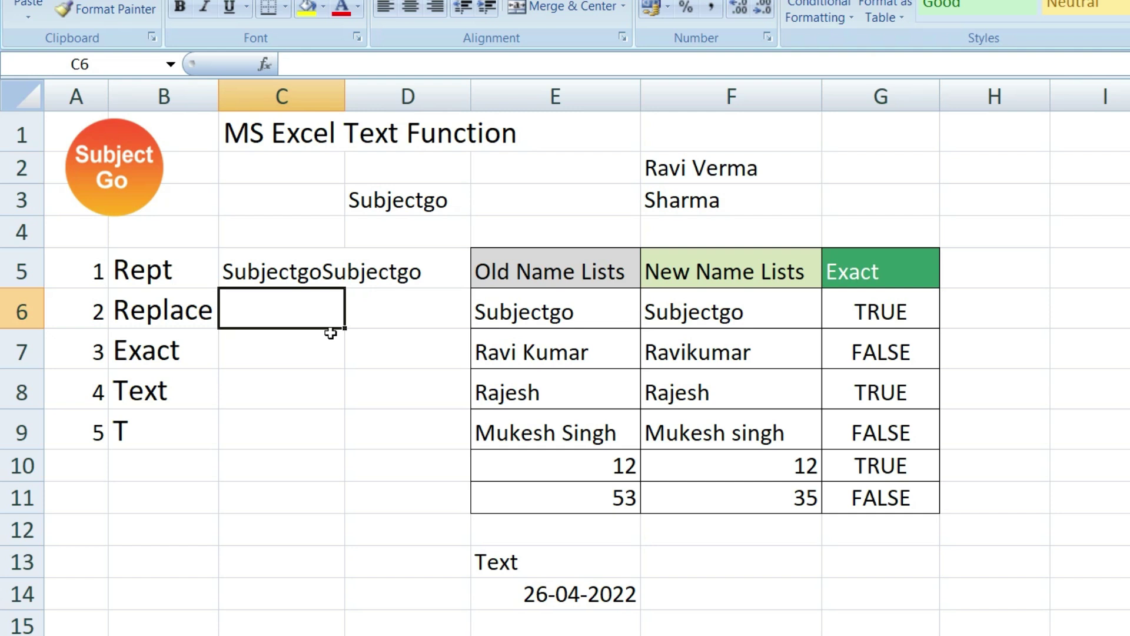
Step: Enter the formula =REPLACE(F2,6,5,F3) in cell C6 to swap the surname in F2 for the one in F3
{"action": "type", "text": "="}
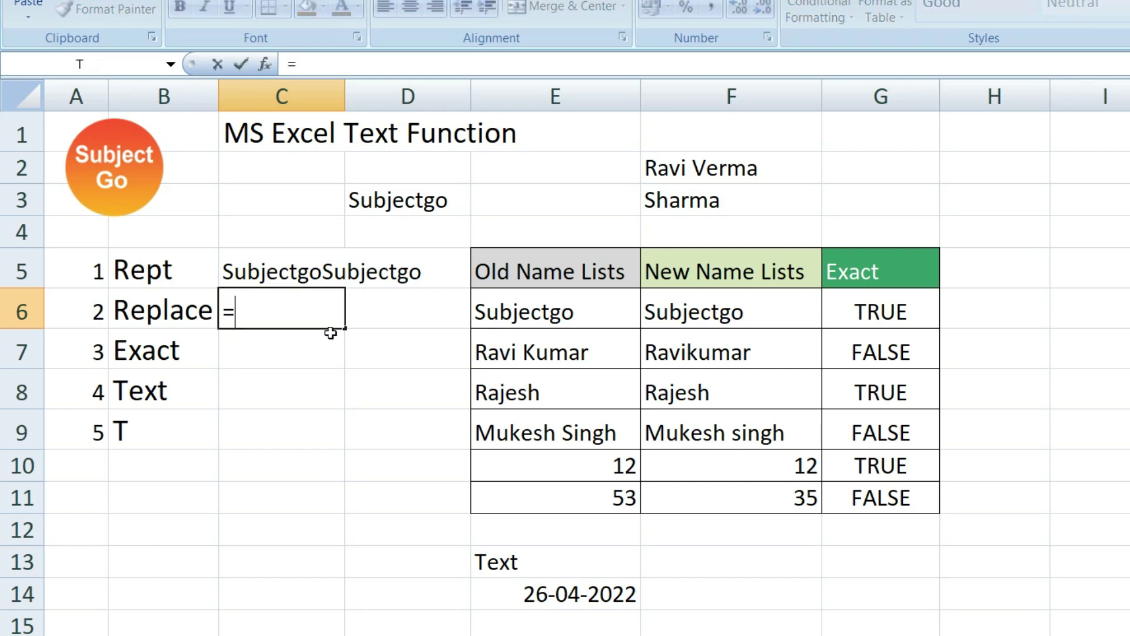
{"action": "type", "text": "rep"}
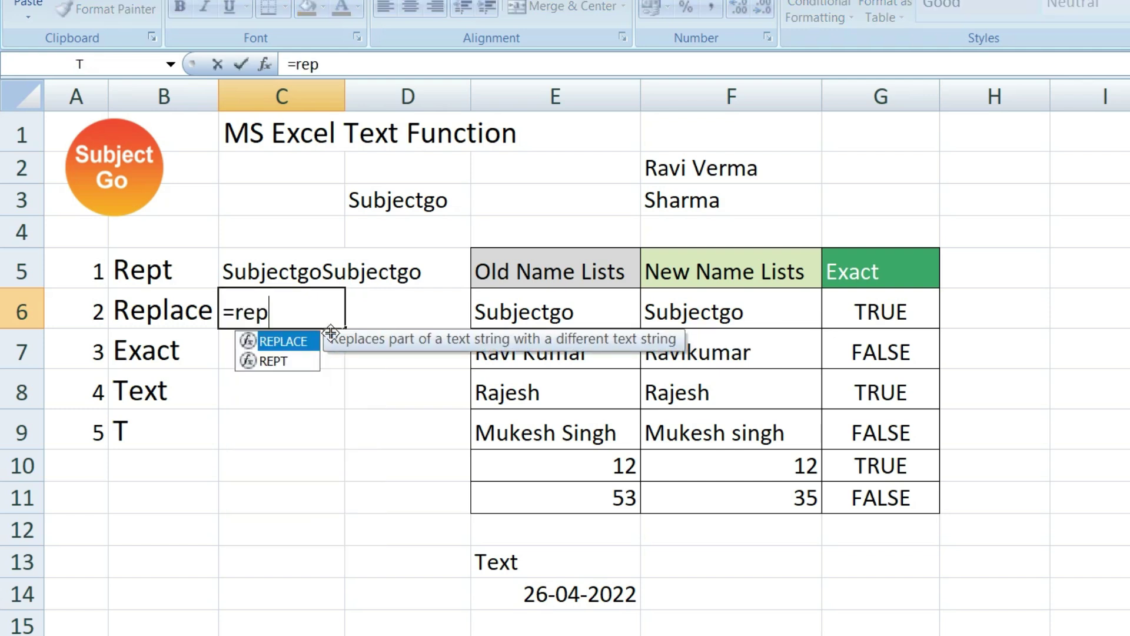
{"action": "type", "text": "lace"}
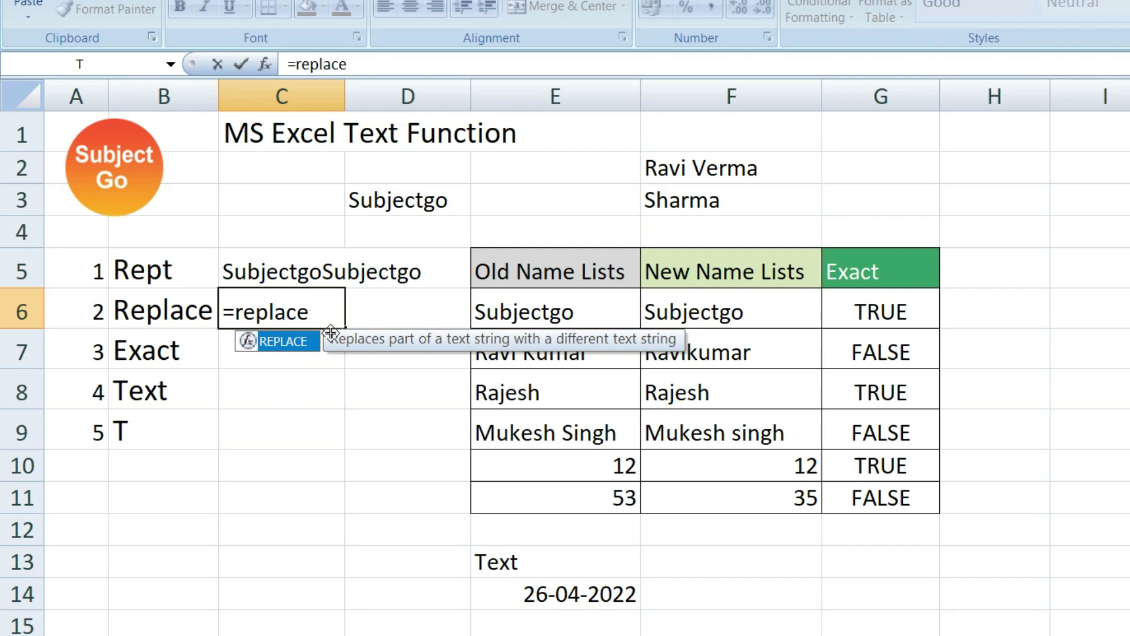
{"action": "key", "text": "Tab"}
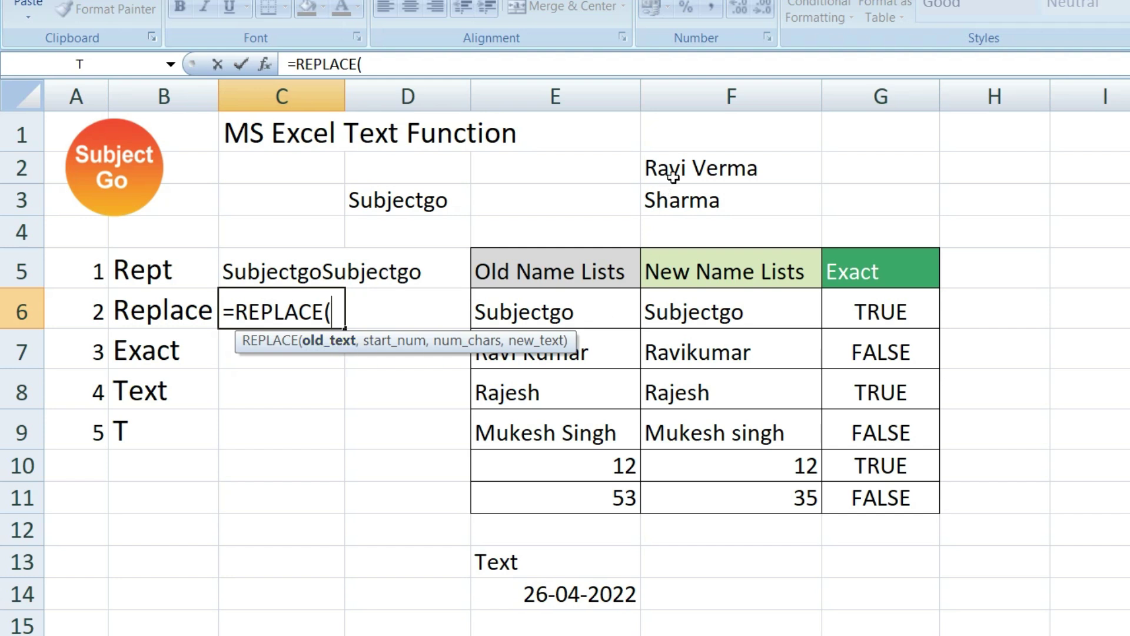
{"action": "left_click", "coordinate": [690, 167]}
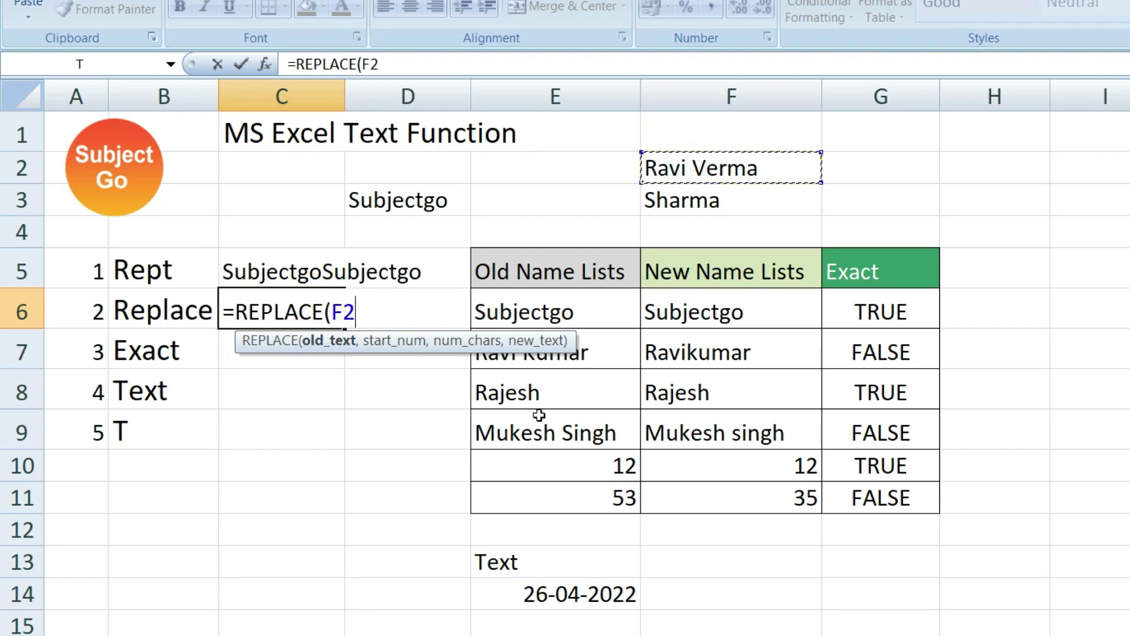
{"action": "type", "text": ","}
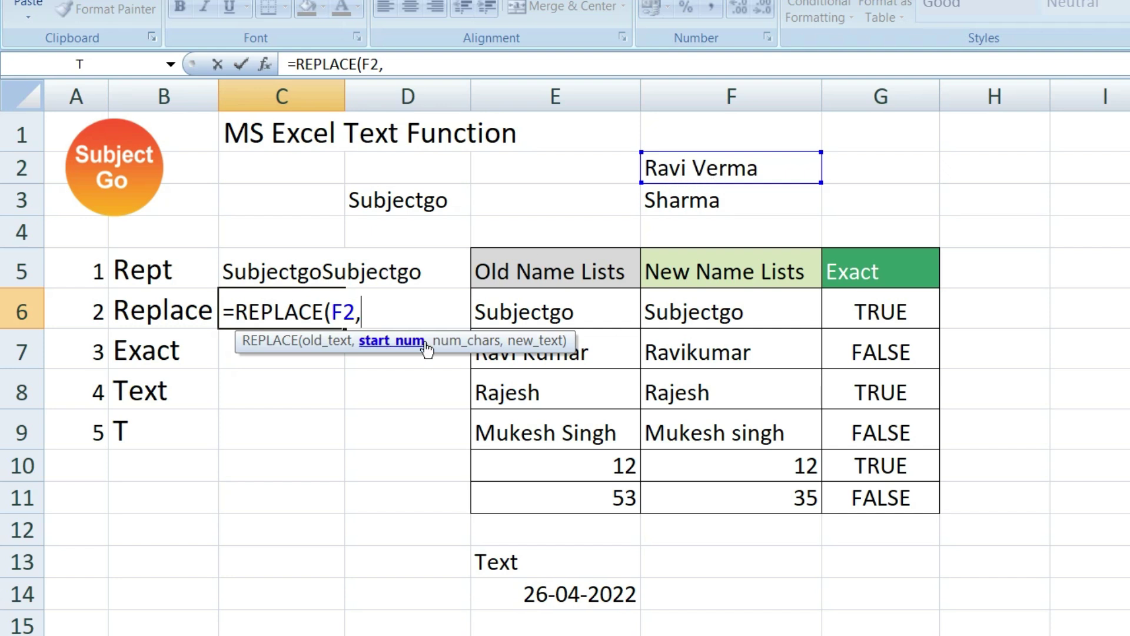
{"action": "type", "text": "6,"}
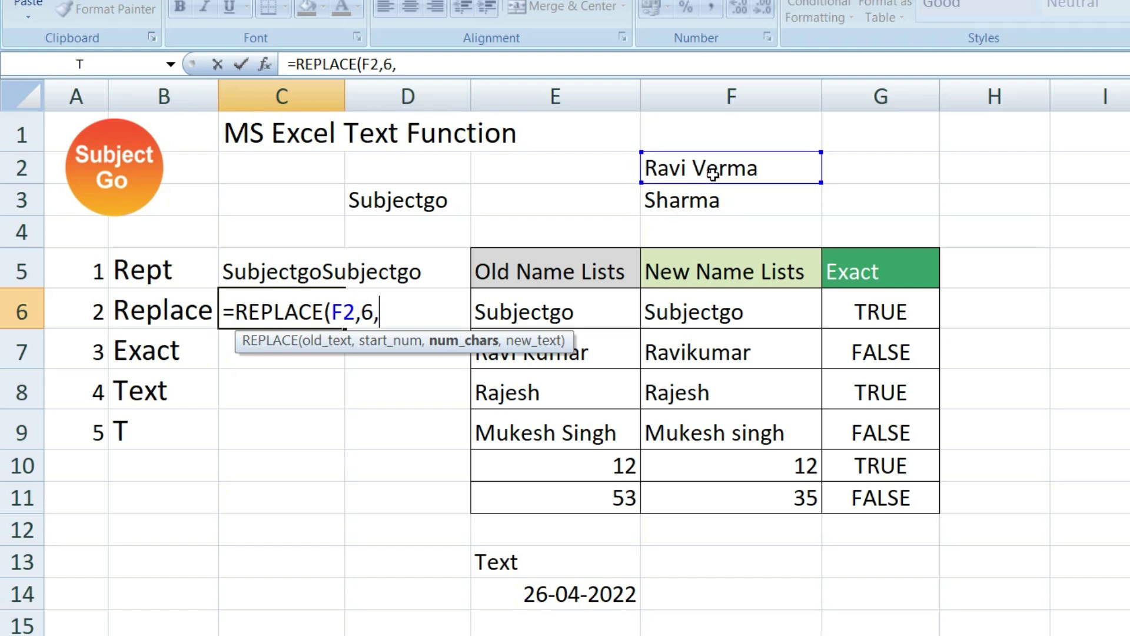
{"action": "type", "text": "5,"}
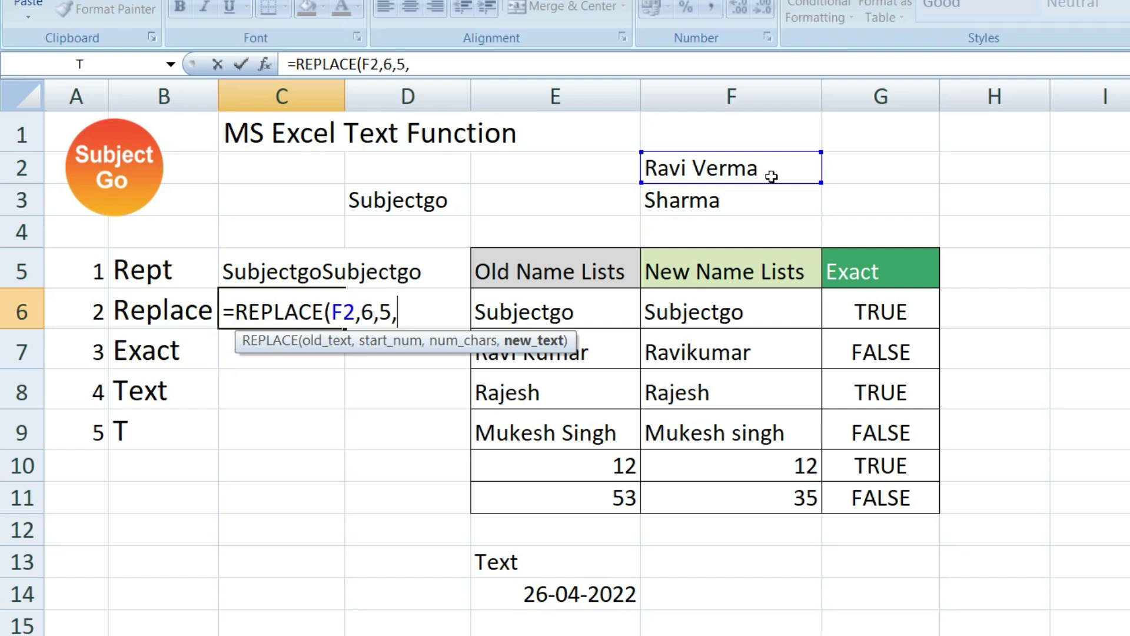
{"action": "left_click", "coordinate": [725, 201]}
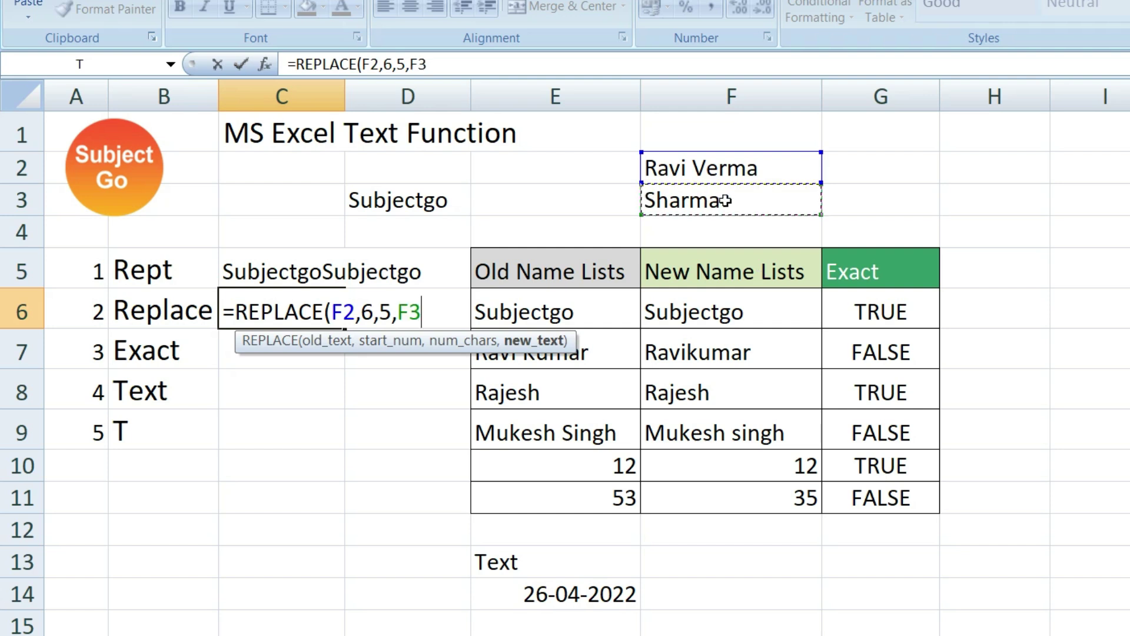
{"action": "type", "text": ")"}
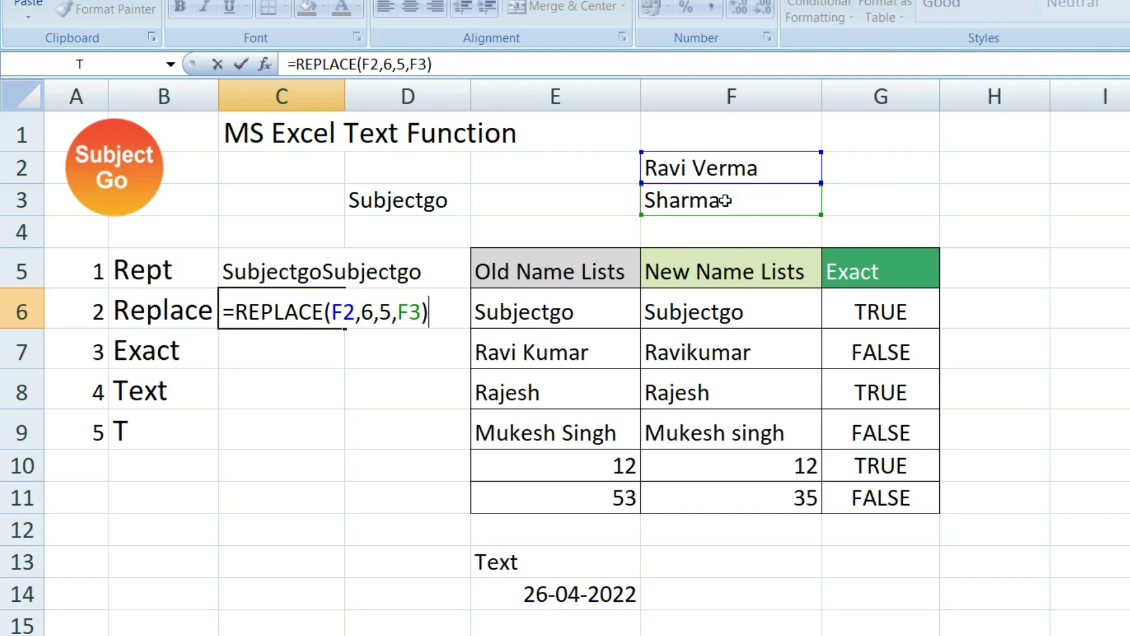
{"action": "key", "text": "Return"}
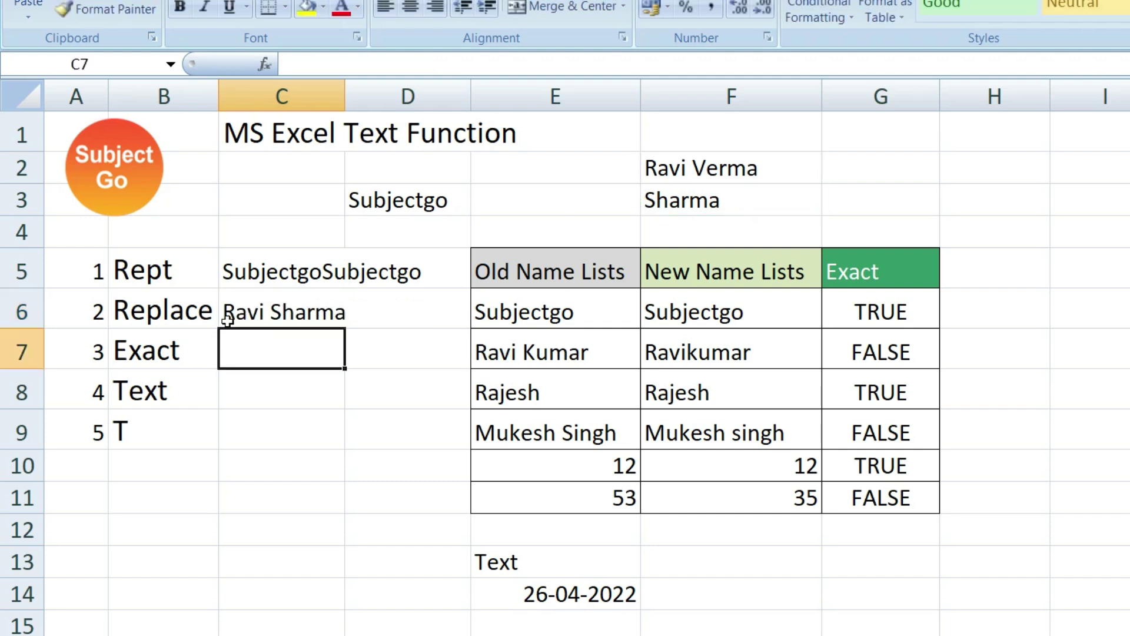
{"action": "left_click", "coordinate": [329, 314]}
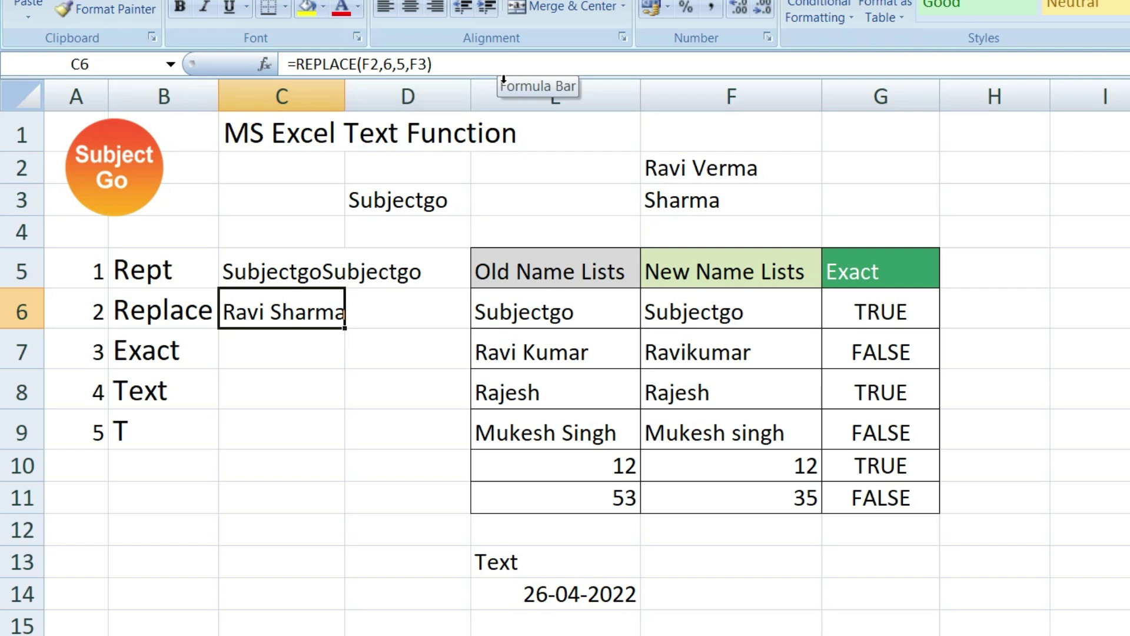
Step: Clear the existing comparison formulas from G6:G11 in the Exact column
{"action": "left_click", "coordinate": [303, 348]}
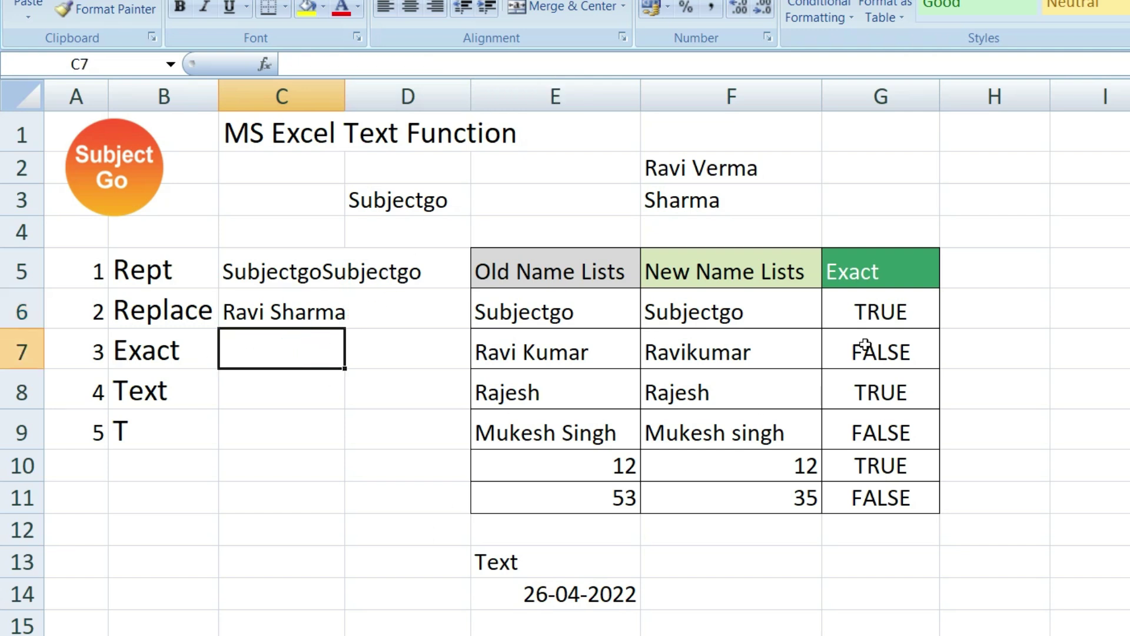
{"action": "left_click", "coordinate": [900, 312]}
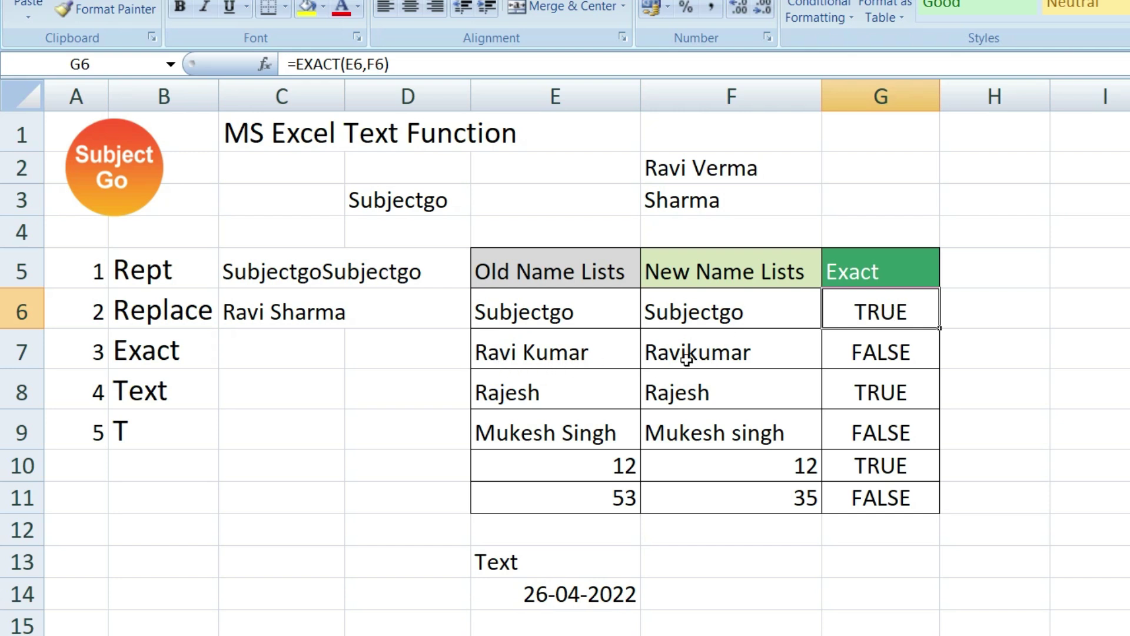
{"action": "left_click", "coordinate": [895, 356]}
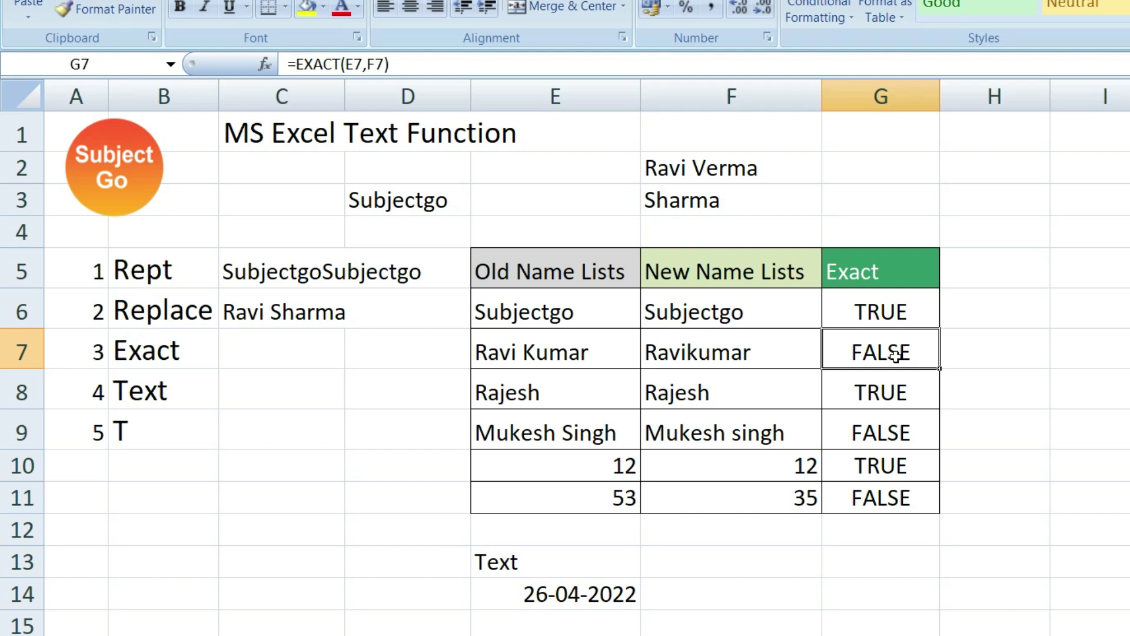
{"action": "left_click_drag", "start_coordinate": [897, 311], "coordinate": [895, 491]}
{"action": "key", "text": "Delete"}
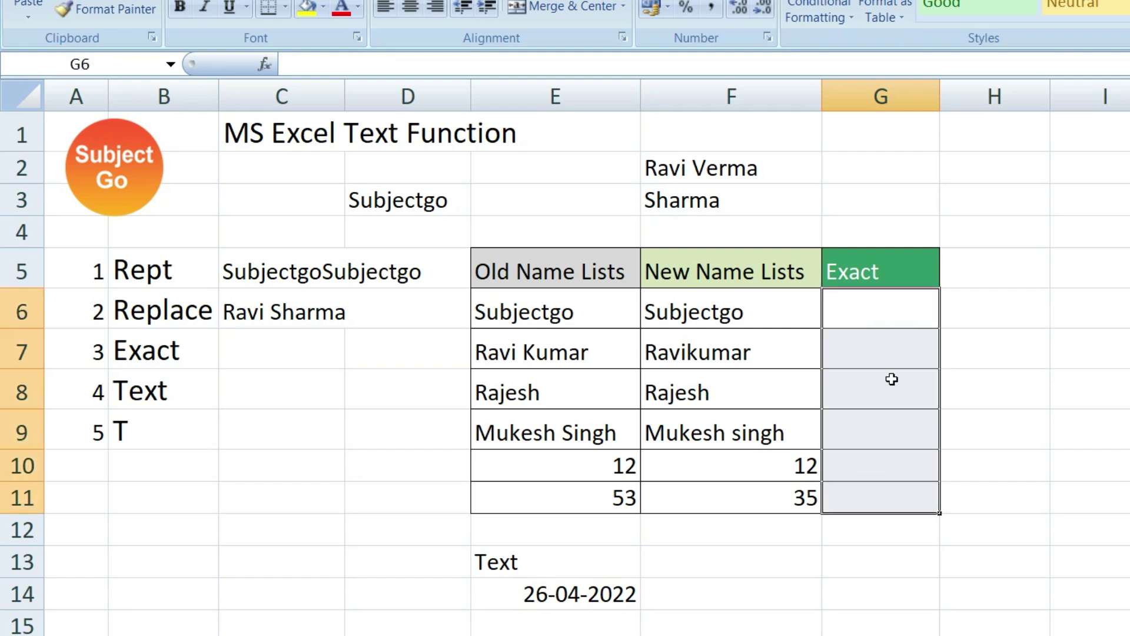
Step: Enter the formula =EXACT(E6,F6) in cell G6 to compare the first old and new list entries
{"action": "left_click", "coordinate": [889, 316]}
{"action": "type", "text": "="}
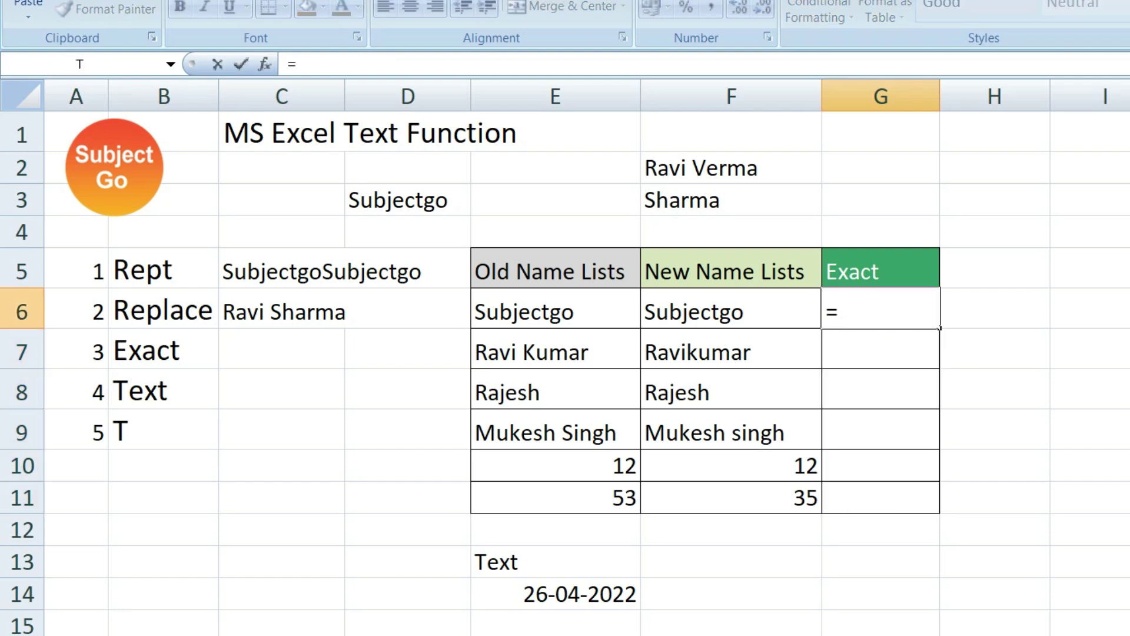
{"action": "type", "text": "exa"}
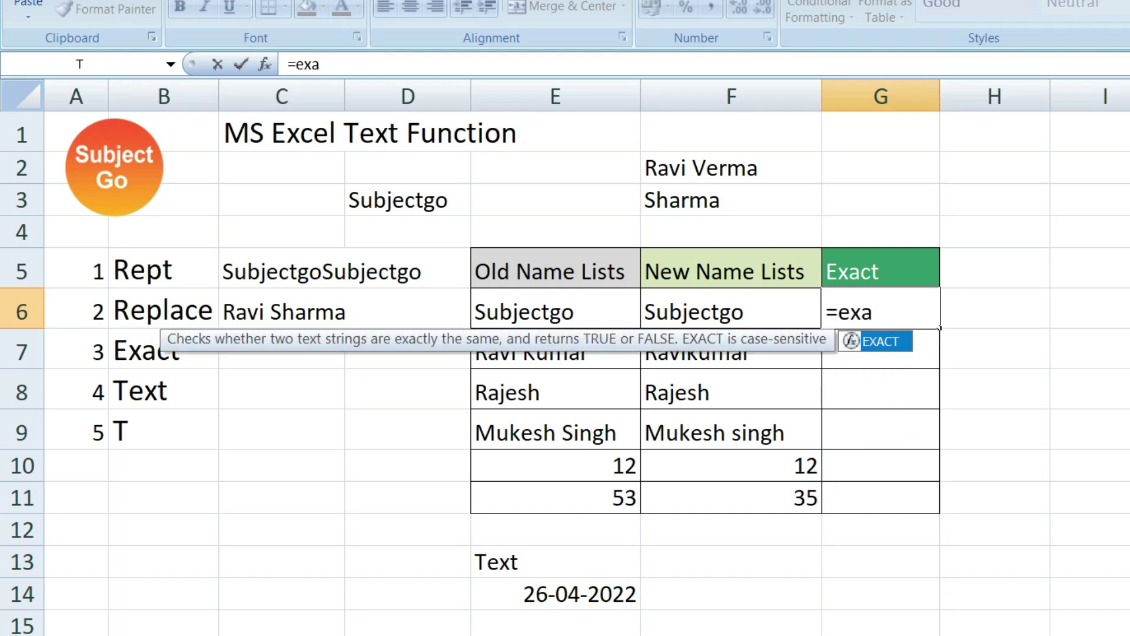
{"action": "key", "text": "Tab"}
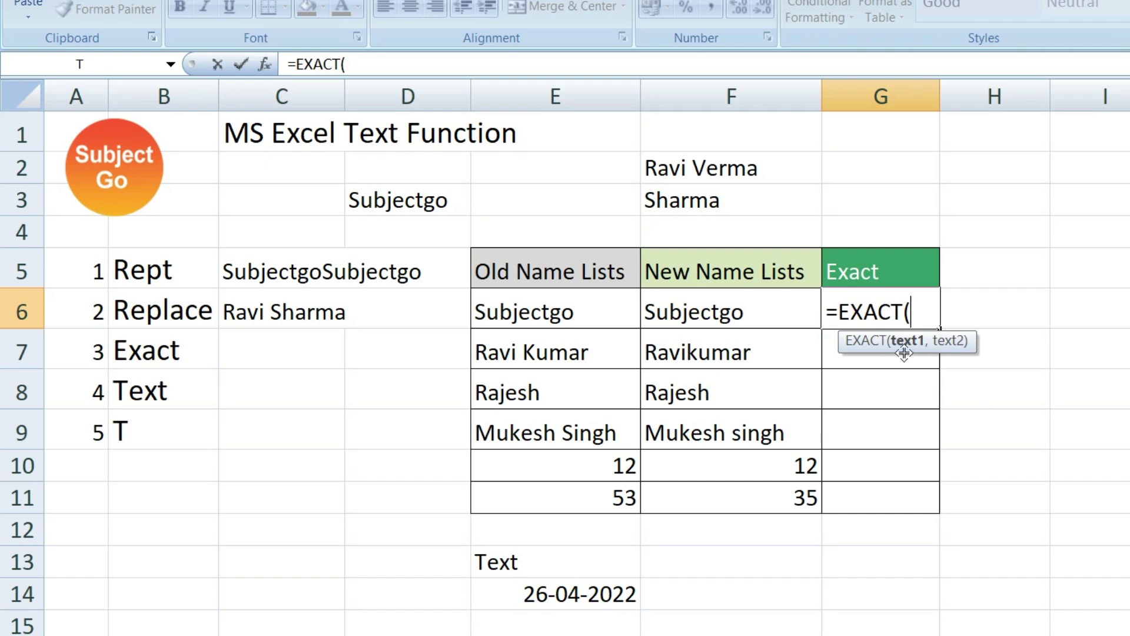
{"action": "left_click", "coordinate": [567, 317]}
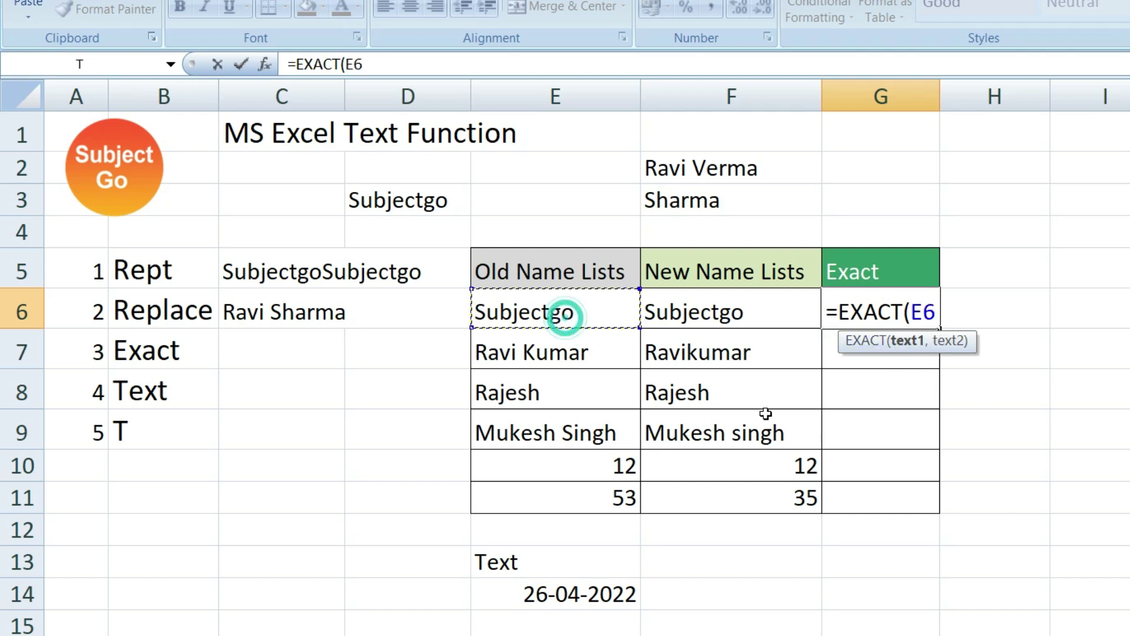
{"action": "type", "text": ","}
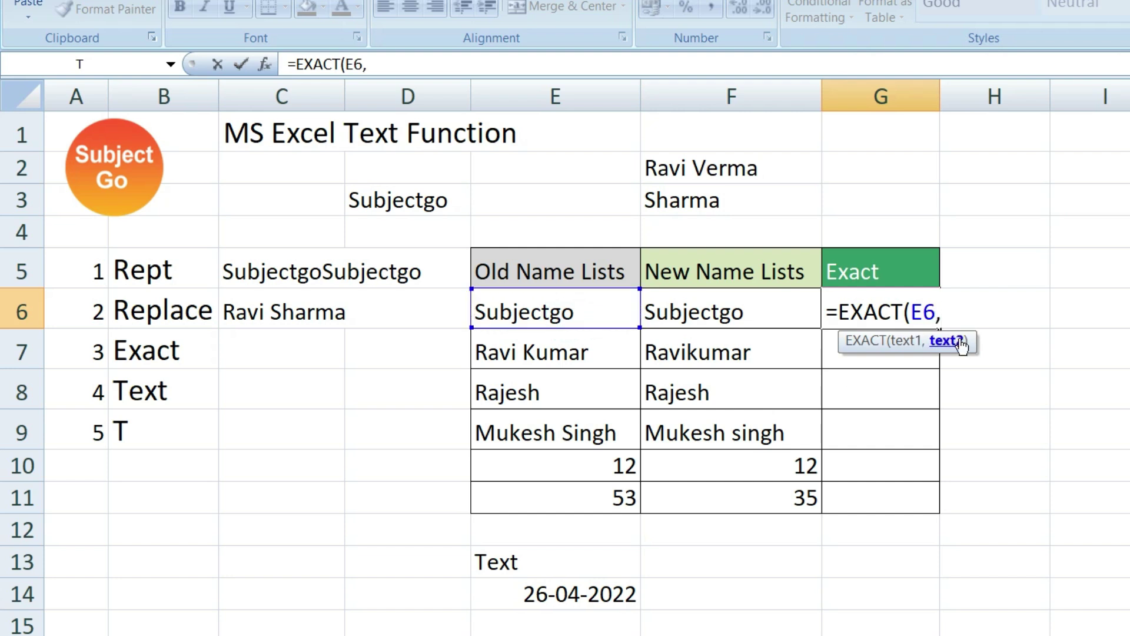
{"action": "left_click", "coordinate": [709, 320]}
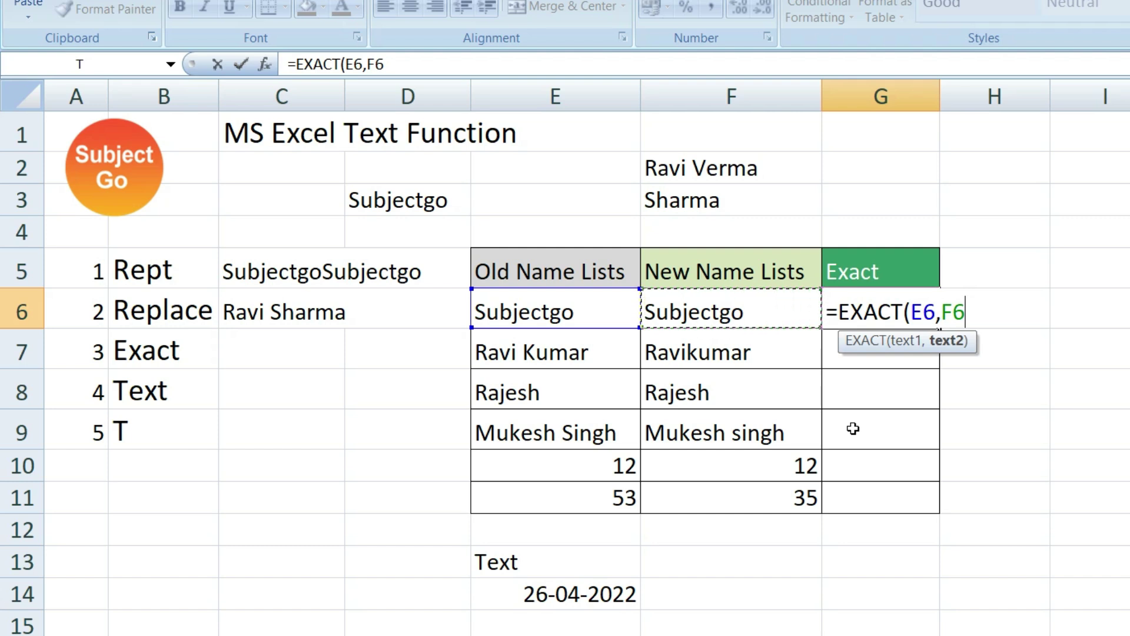
{"action": "type", "text": ")"}
{"action": "key", "text": "Return"}
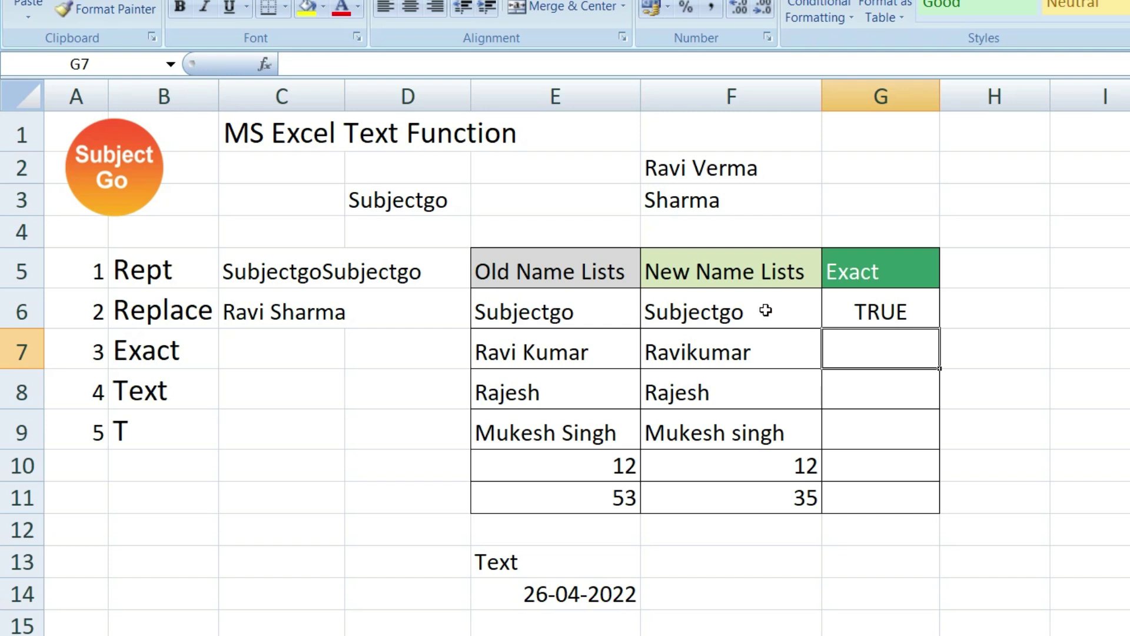
Step: Fill the EXACT formula from G6 down to G11 and check the copied formulas in G7 to G9
{"action": "left_click", "coordinate": [885, 309]}
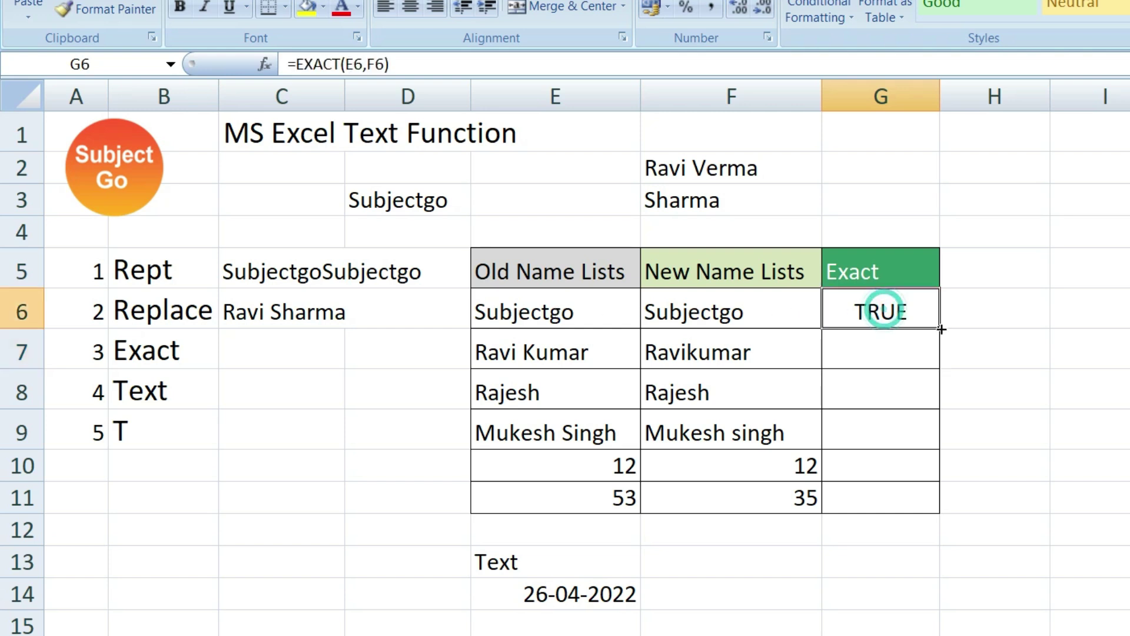
{"action": "left_click_drag", "start_coordinate": [940, 329], "coordinate": [945, 512]}
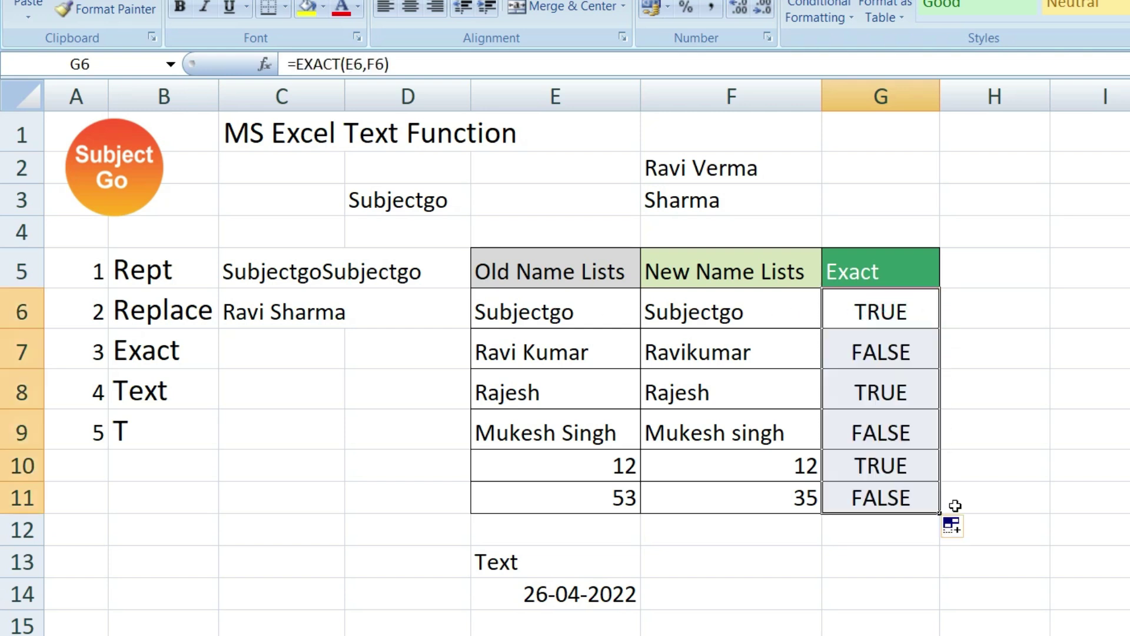
{"action": "left_click", "coordinate": [1008, 446]}
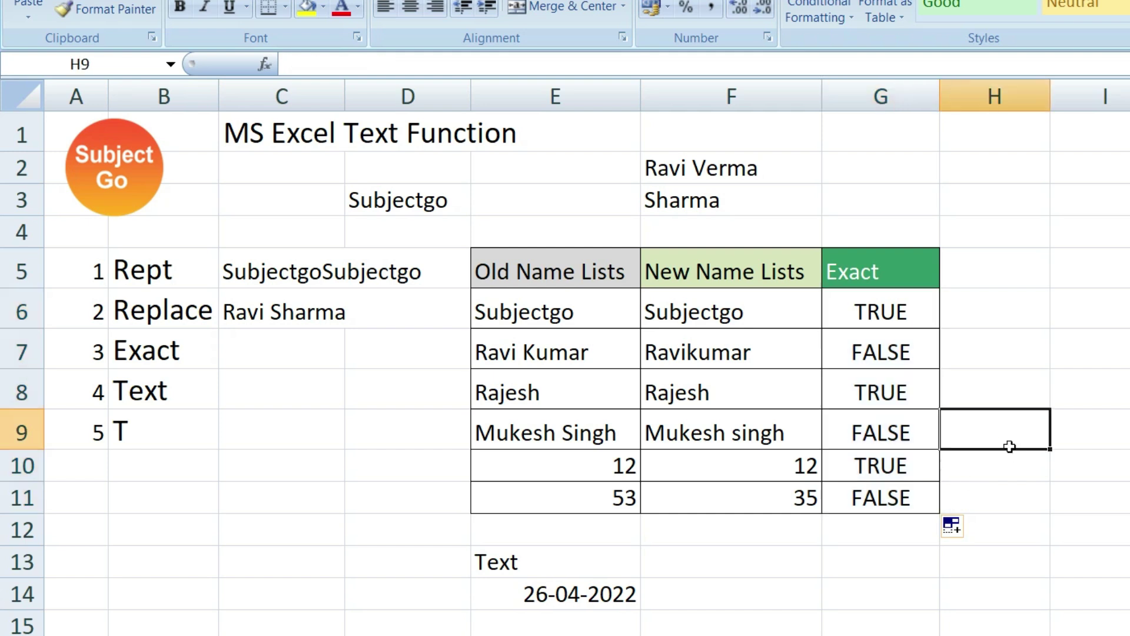
{"action": "left_click", "coordinate": [872, 355]}
{"action": "left_click", "coordinate": [876, 396]}
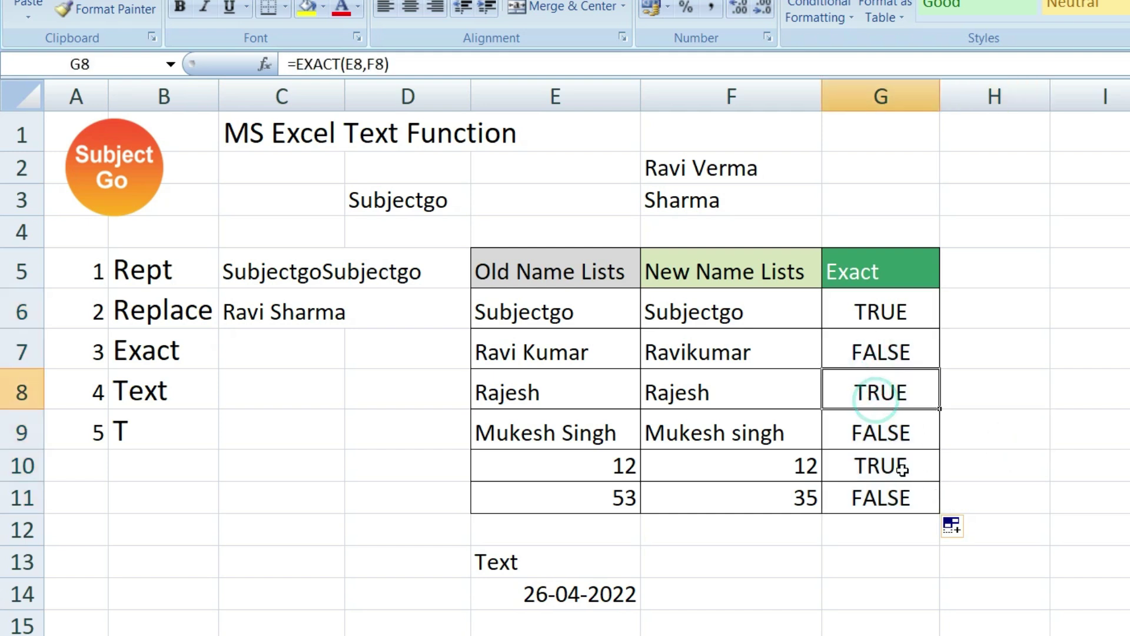
{"action": "left_click", "coordinate": [883, 435]}
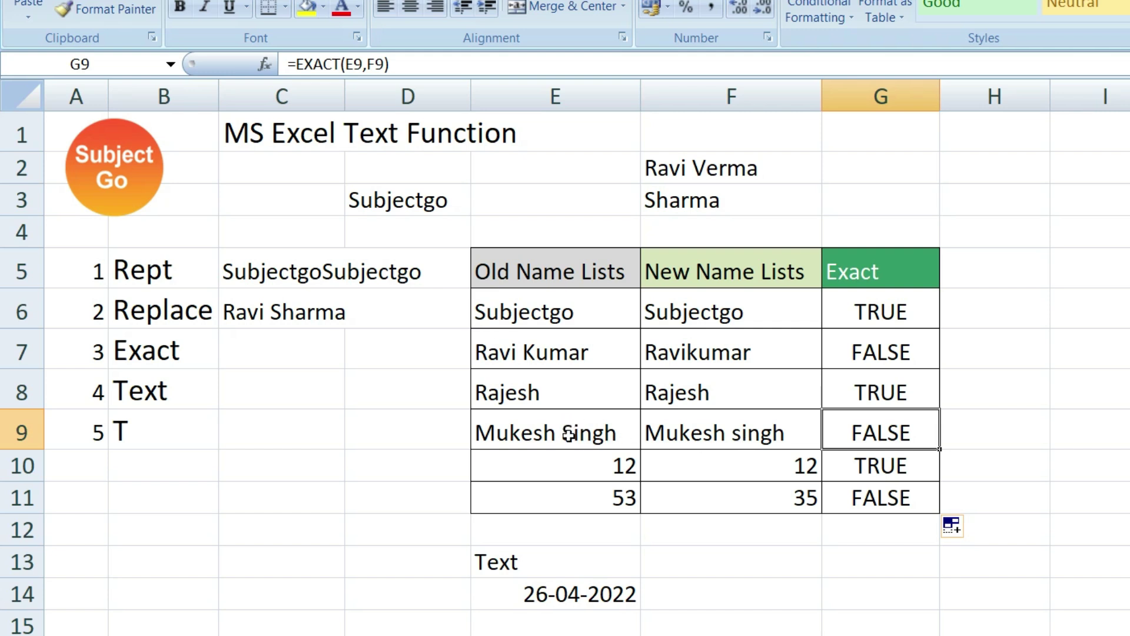
Step: Review the number pairs in rows 10 and 11 and the EXACT formulas in G11 and G9
{"action": "left_click", "coordinate": [617, 468]}
{"action": "left_click", "coordinate": [766, 469]}
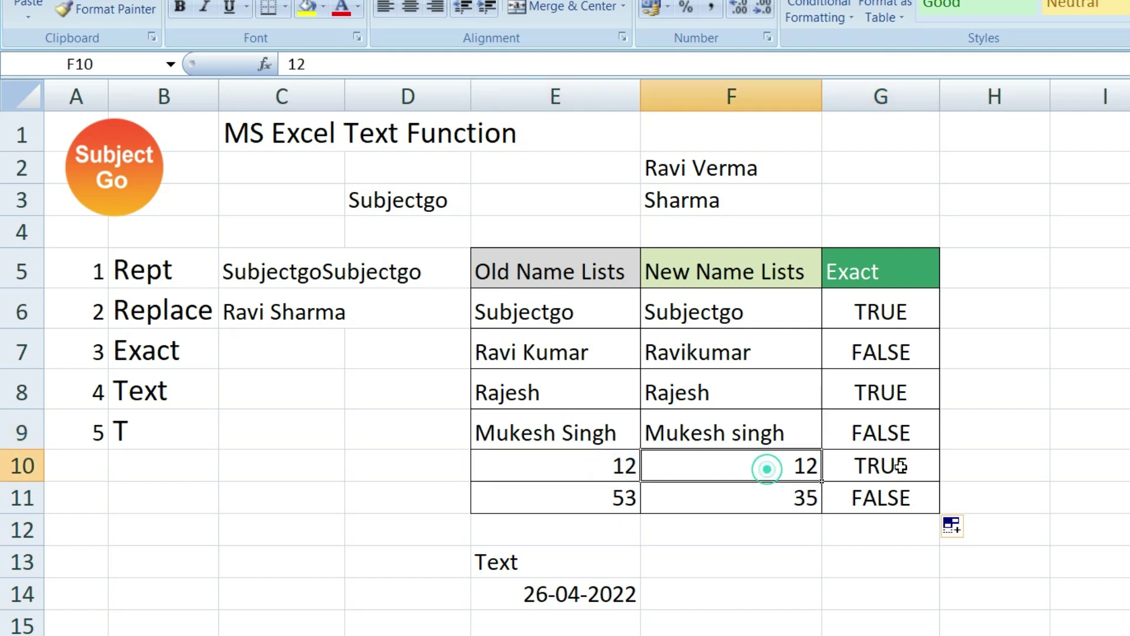
{"action": "left_click", "coordinate": [603, 502]}
{"action": "left_click", "coordinate": [803, 498]}
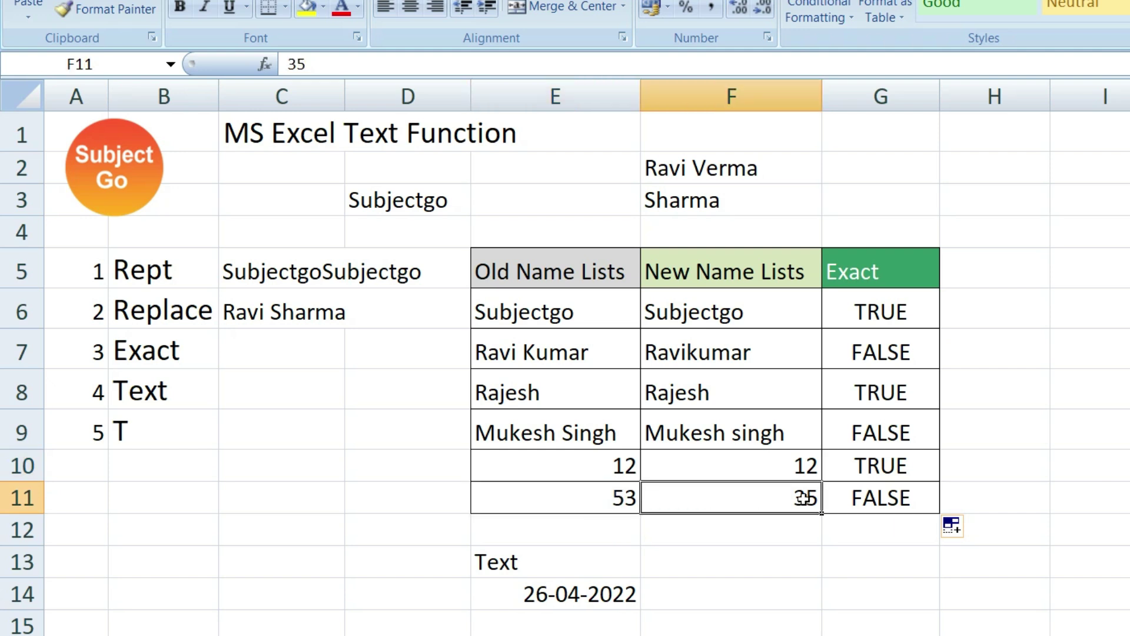
{"action": "left_click", "coordinate": [895, 500]}
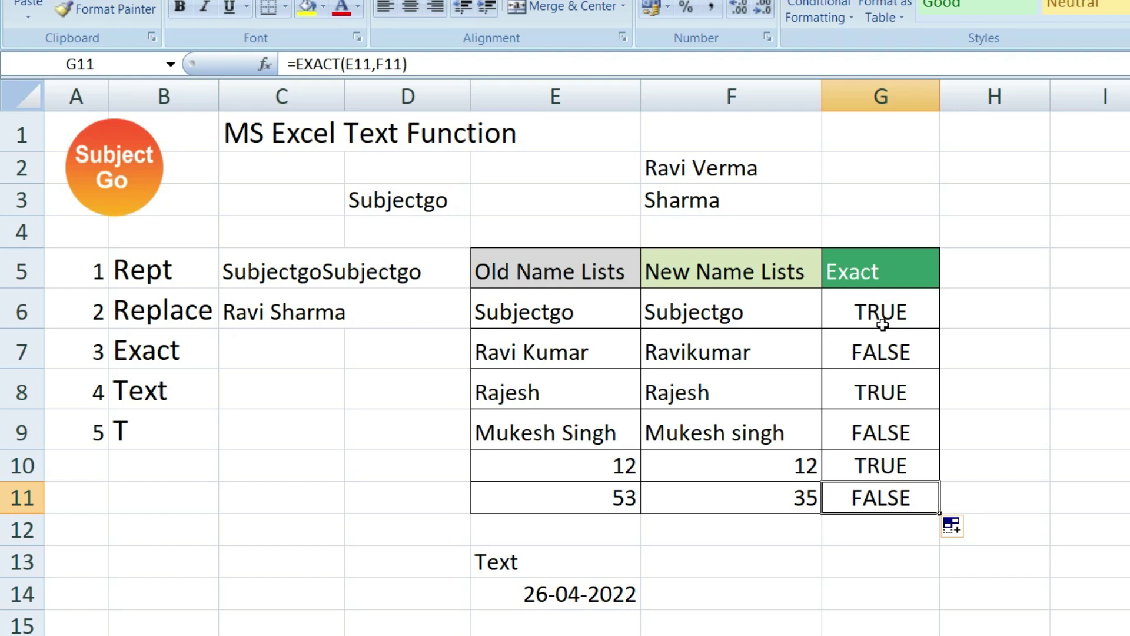
{"action": "left_click", "coordinate": [881, 442]}
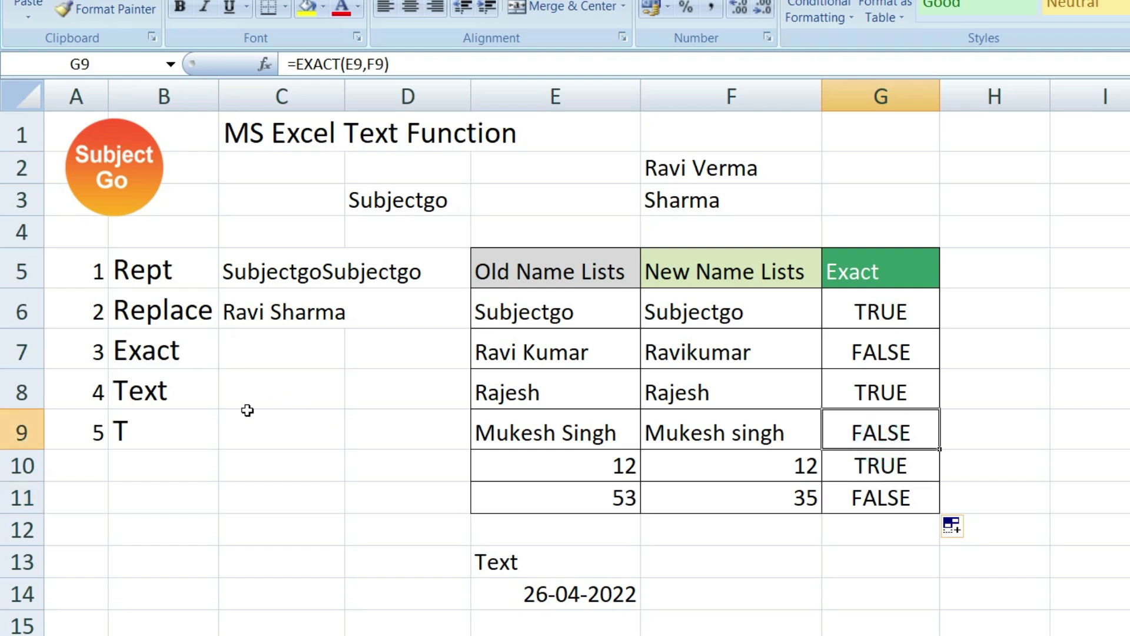
Step: Enter the formula =TEXT(E14,"YYYY") in cell E17 to extract the four-digit year from the date in E14
{"action": "scroll", "coordinate": [1010, 537], "scroll_direction": "down", "scroll_amount": 3}
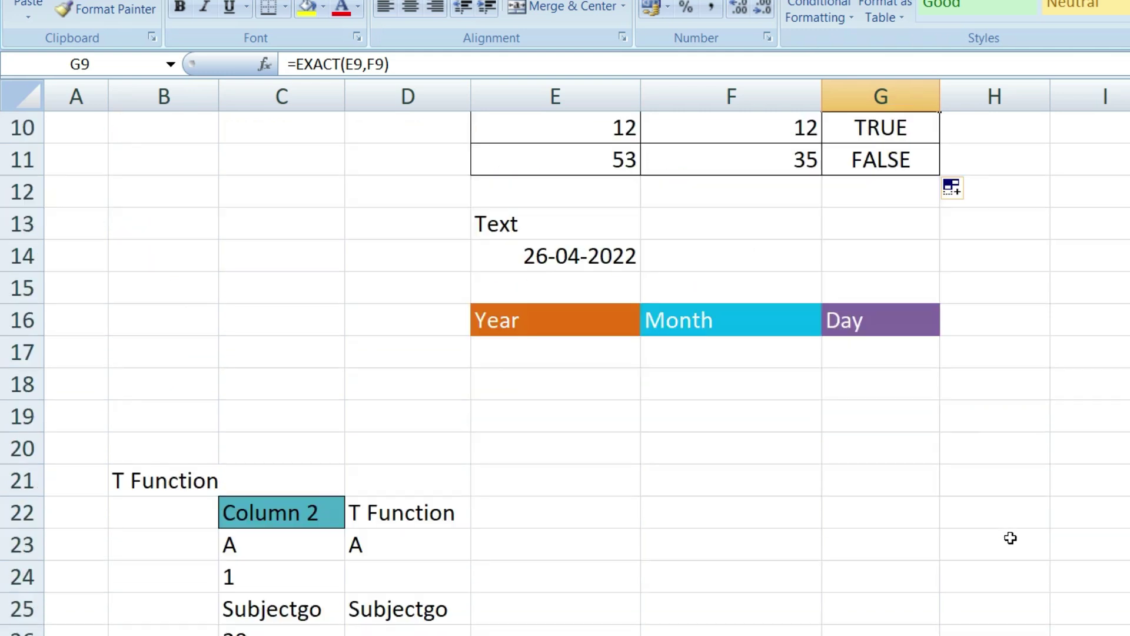
{"action": "scroll", "coordinate": [1011, 537], "scroll_direction": "up", "scroll_amount": 1}
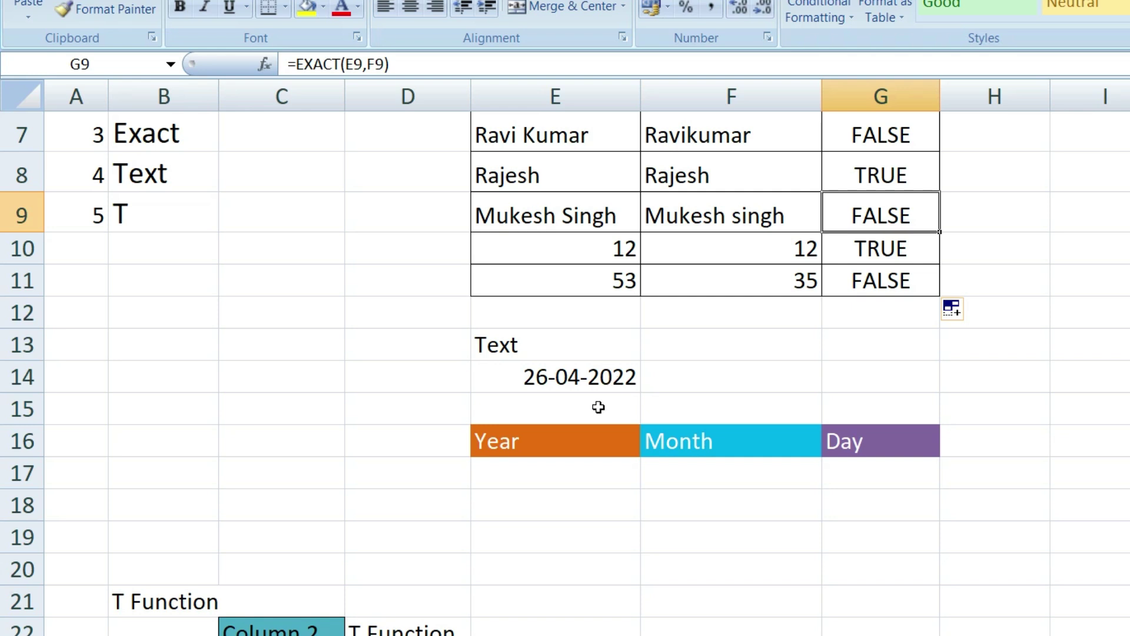
{"action": "left_click", "coordinate": [591, 485]}
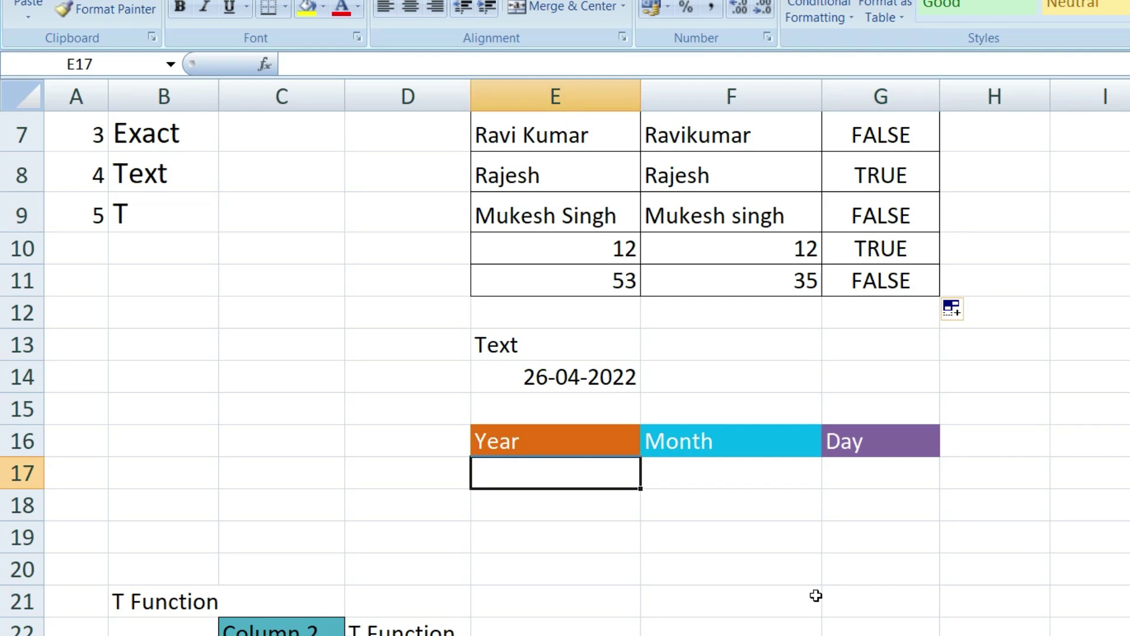
{"action": "type", "text": "=text"}
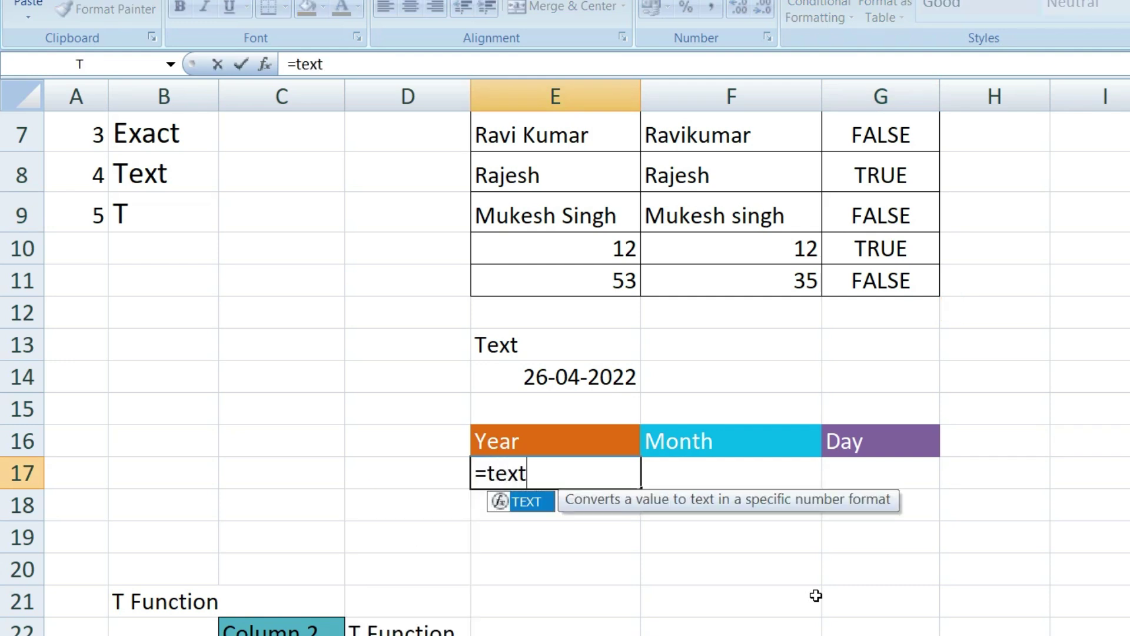
{"action": "key", "text": "Tab"}
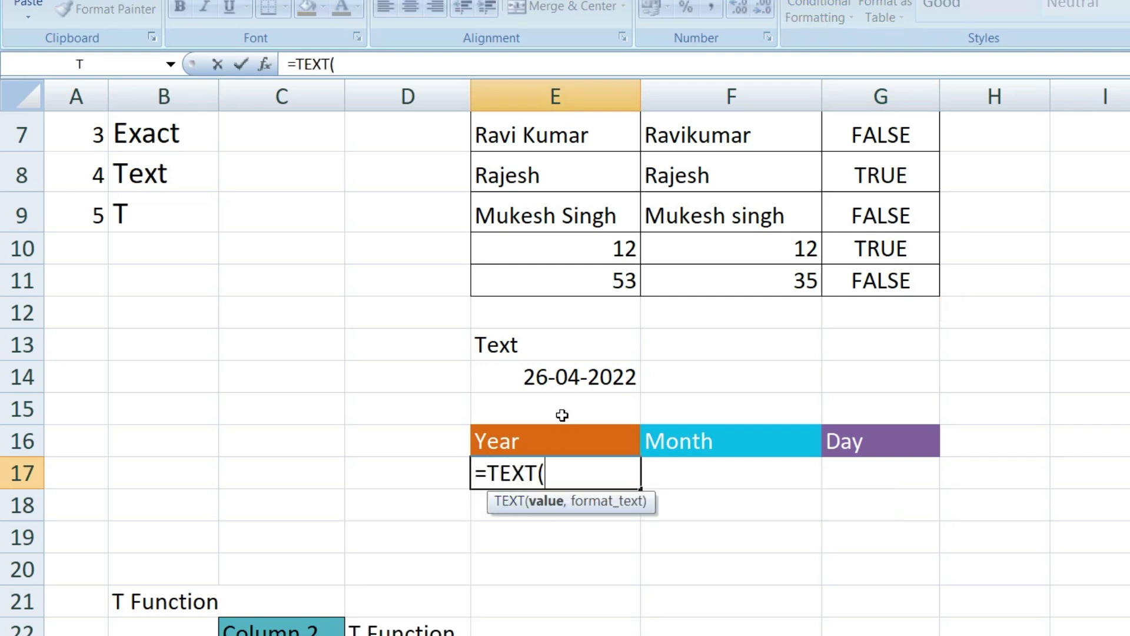
{"action": "left_click", "coordinate": [562, 377]}
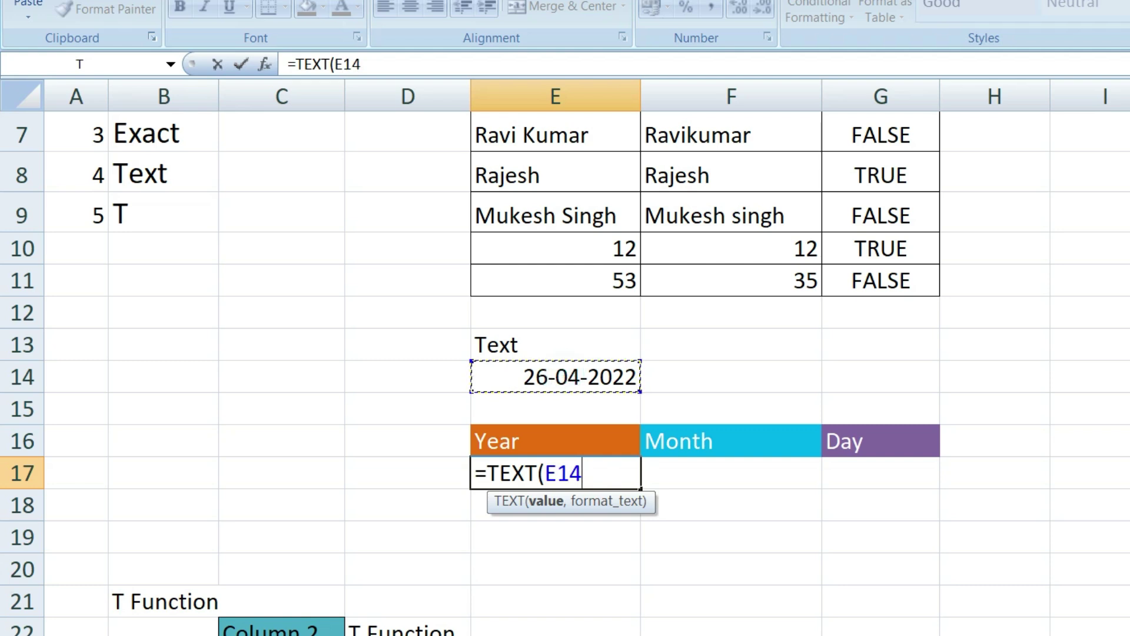
{"action": "type", "text": ","}
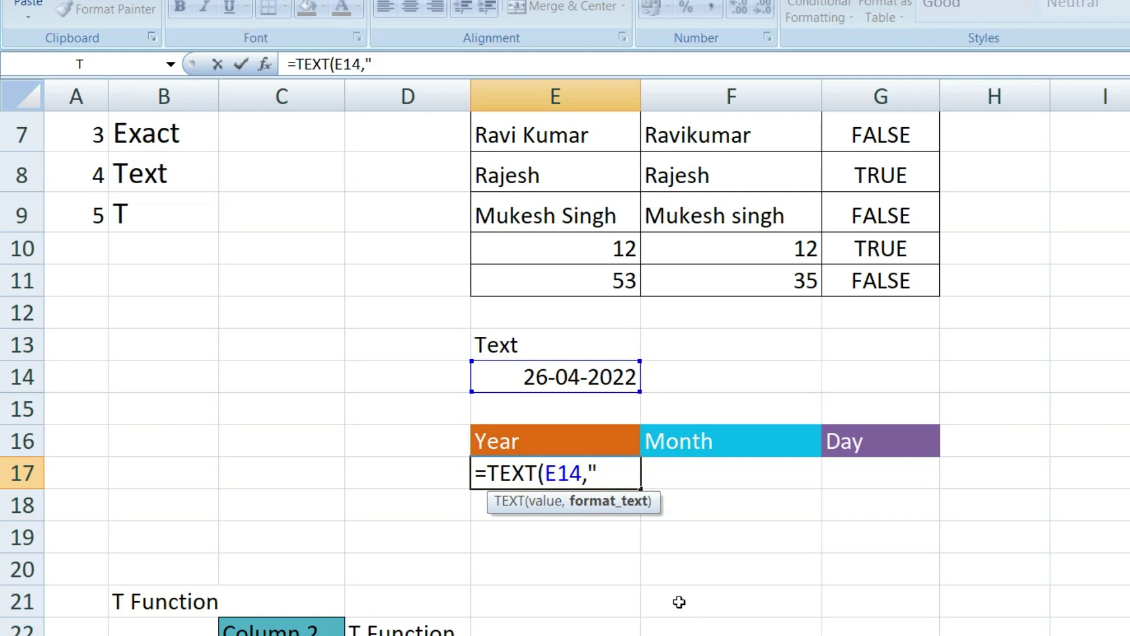
{"action": "type", "text": "\"YYYY"}
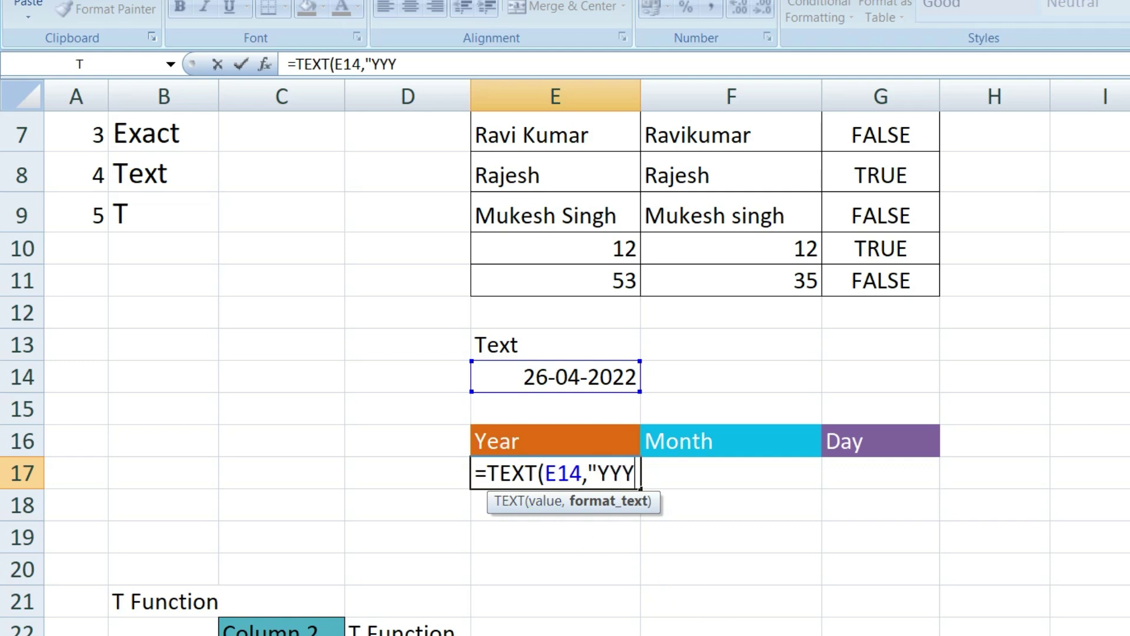
{"action": "type", "text": ")"}
{"action": "key", "text": "BackSpace"}
{"action": "type", "text": "\")"}
{"action": "key", "text": "Return"}
{"action": "left_click", "coordinate": [518, 474]}
Step: Enter the formula =TEXT(E14,"YY") in cell E18 to extract the two-digit year from the date in E14
{"action": "left_click", "coordinate": [552, 495]}
{"action": "left_click", "coordinate": [552, 495]}
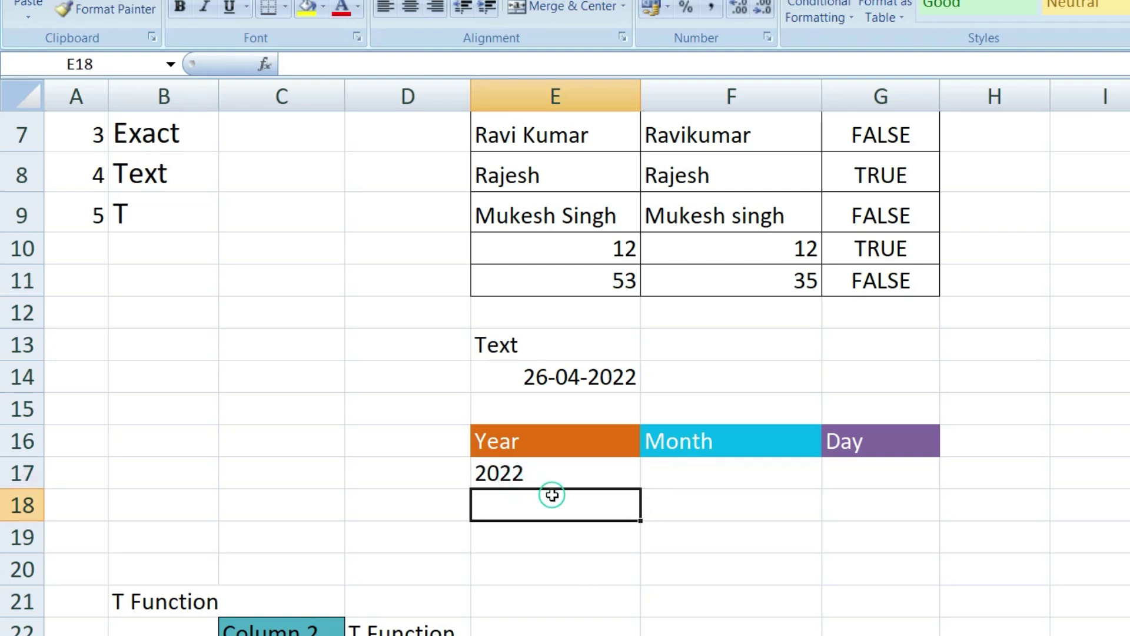
{"action": "type", "text": "="}
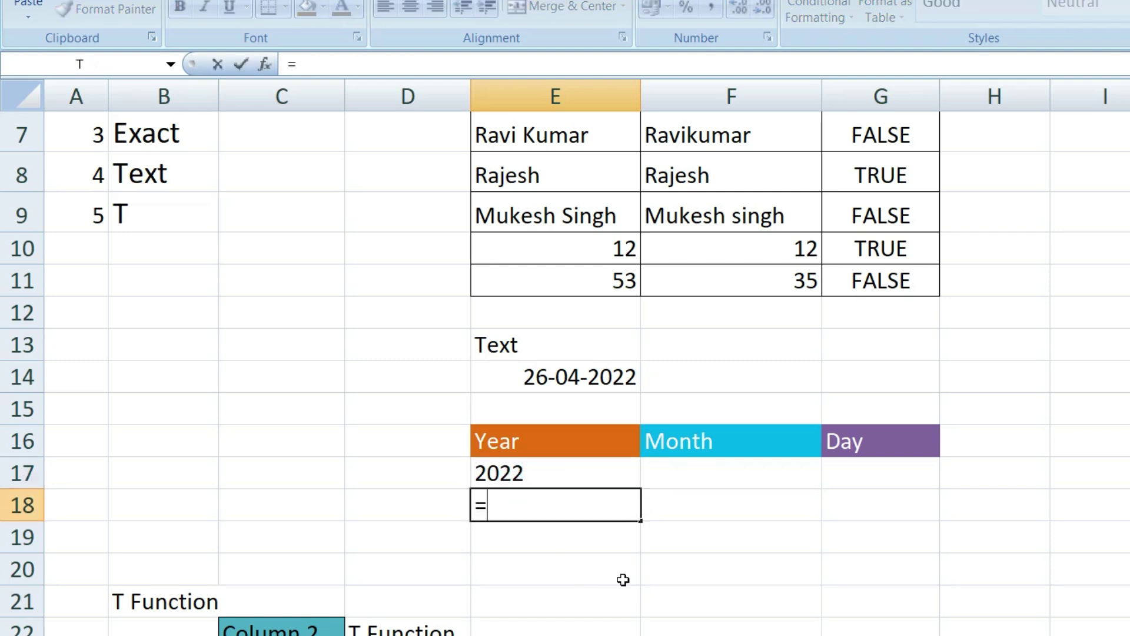
{"action": "type", "text": "TE"}
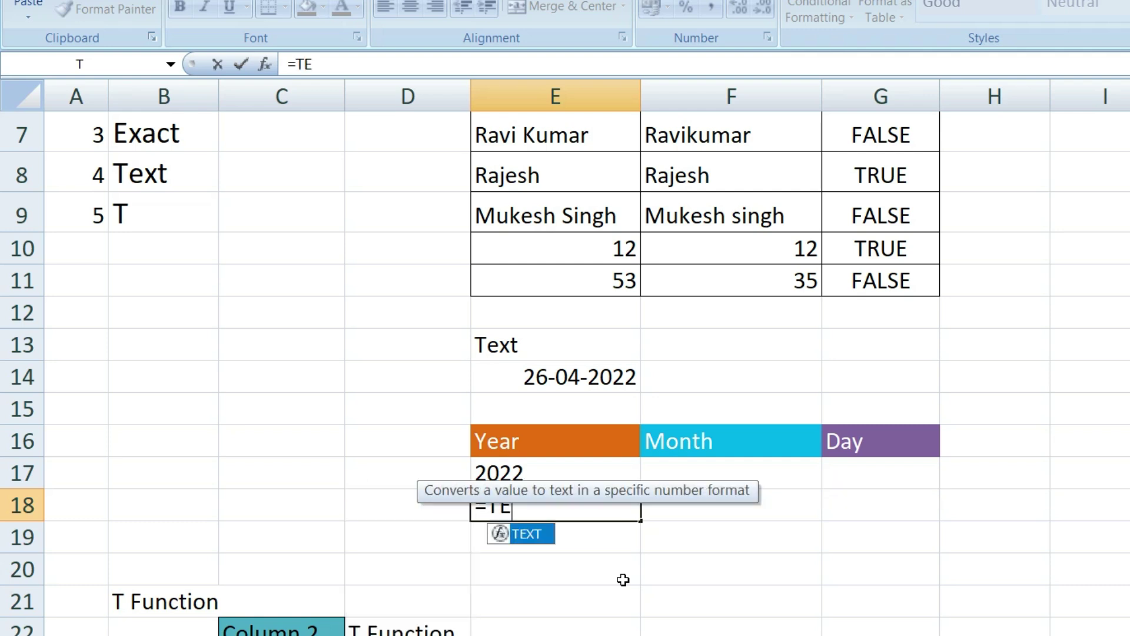
{"action": "type", "text": "XT("}
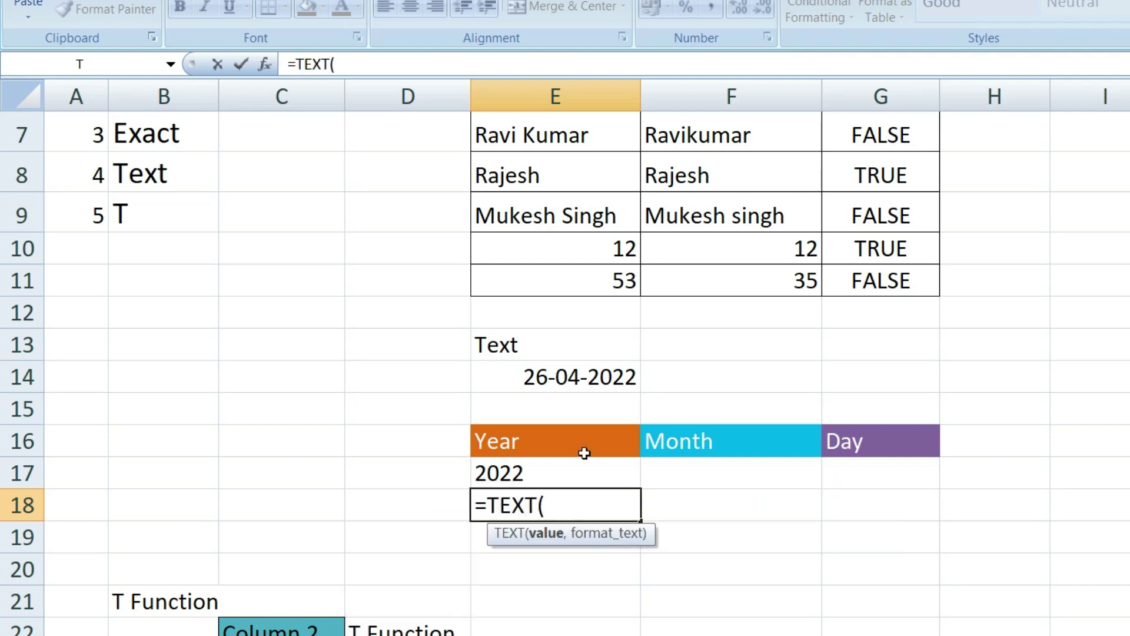
{"action": "left_click", "coordinate": [574, 377]}
{"action": "type", "text": ","}
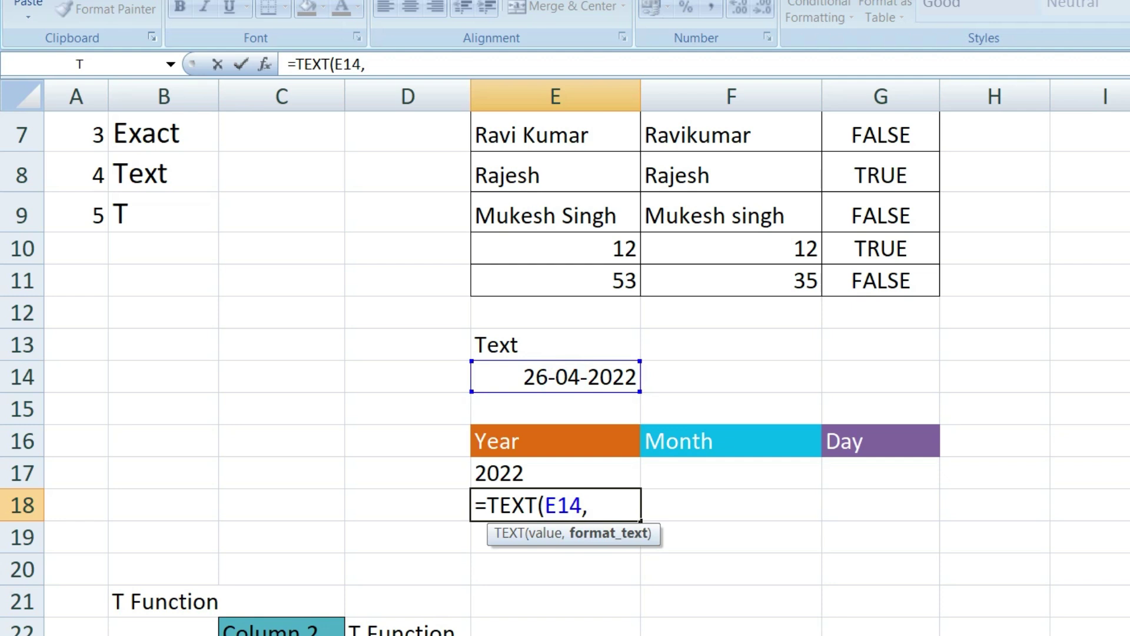
{"action": "type", "text": "\"YYY"}
{"action": "key", "text": "BackSpace"}
{"action": "type", "text": "\")"}
{"action": "key", "text": "Return"}
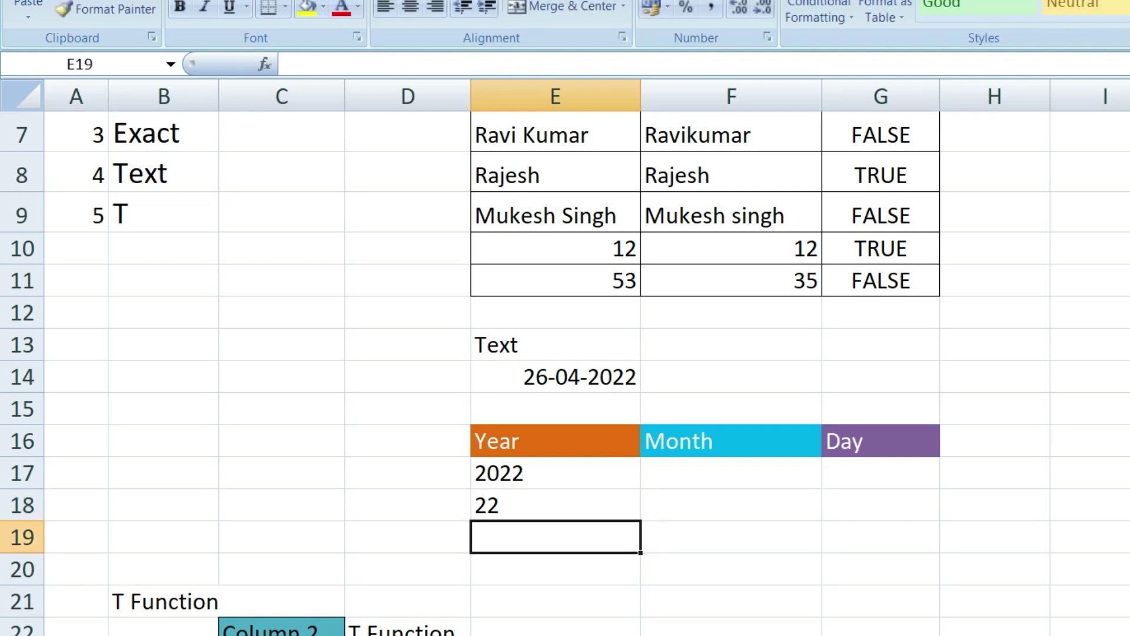
{"action": "left_click", "coordinate": [593, 513]}
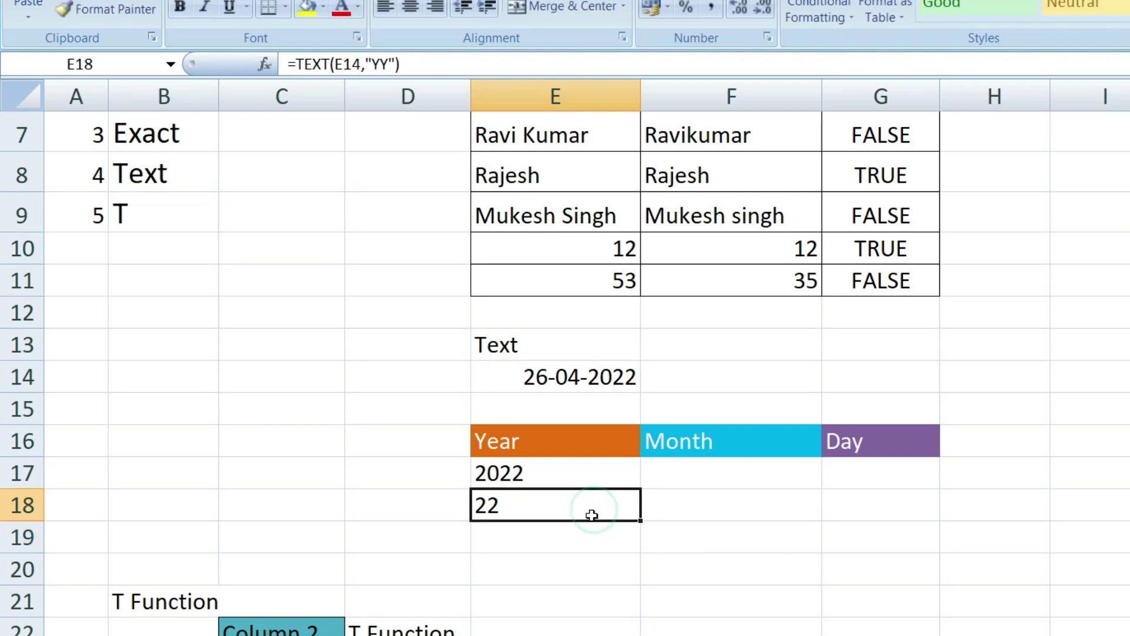
Step: Enter the formula =TEXT(E14,"MMM") in cell F17 to extract the abbreviated month name from the date in E14
{"action": "left_click", "coordinate": [715, 471]}
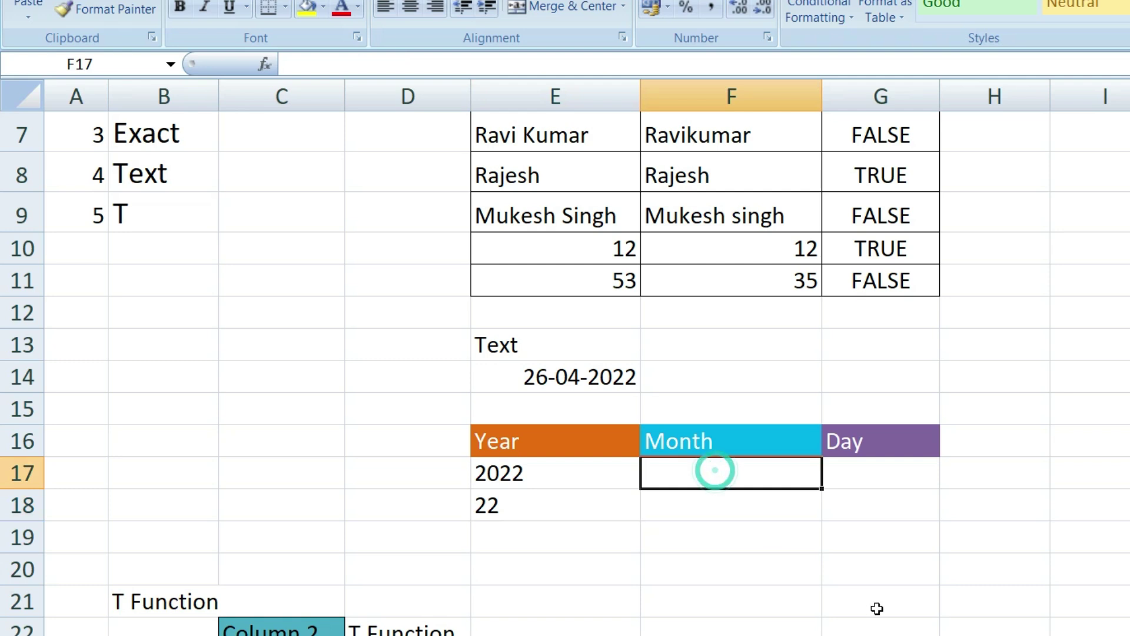
{"action": "type", "text": "="}
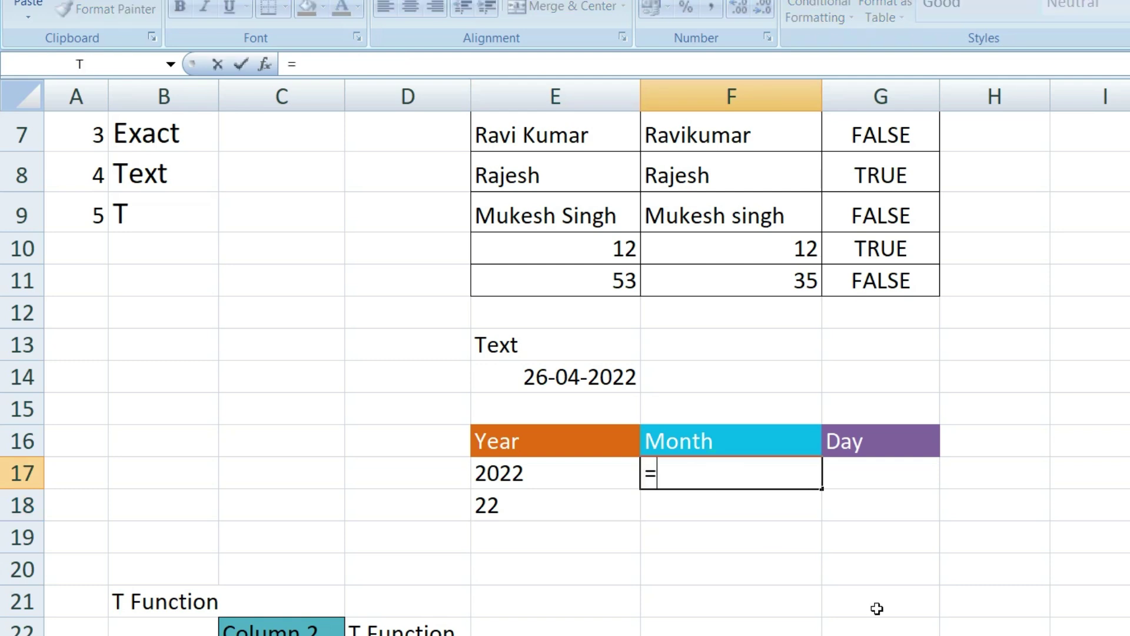
{"action": "type", "text": "TEXT("}
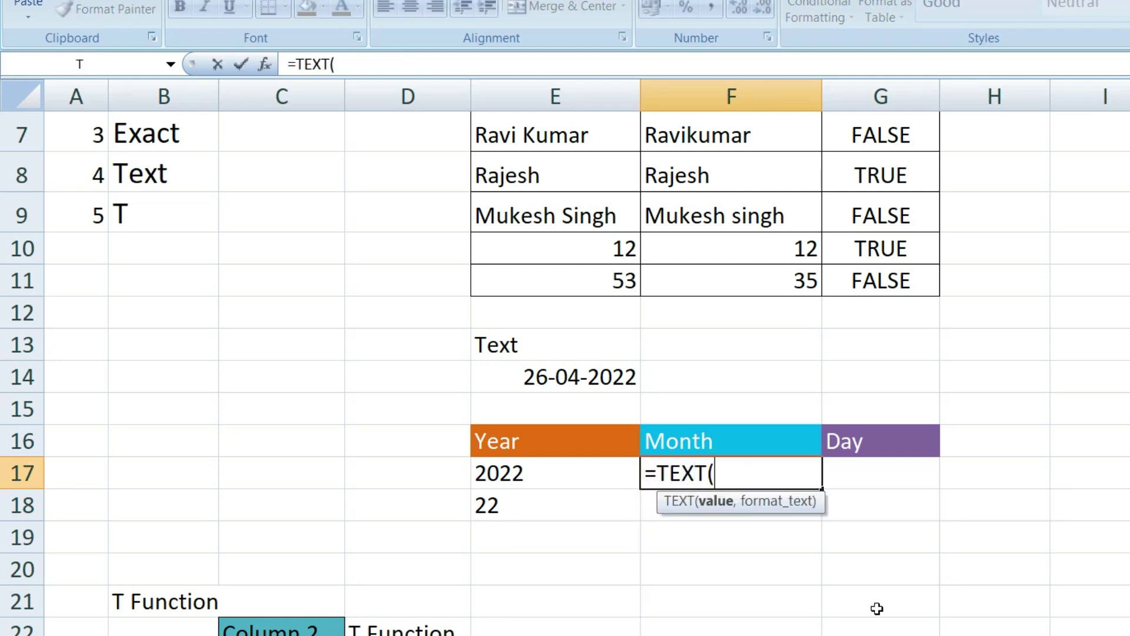
{"action": "left_click", "coordinate": [557, 386]}
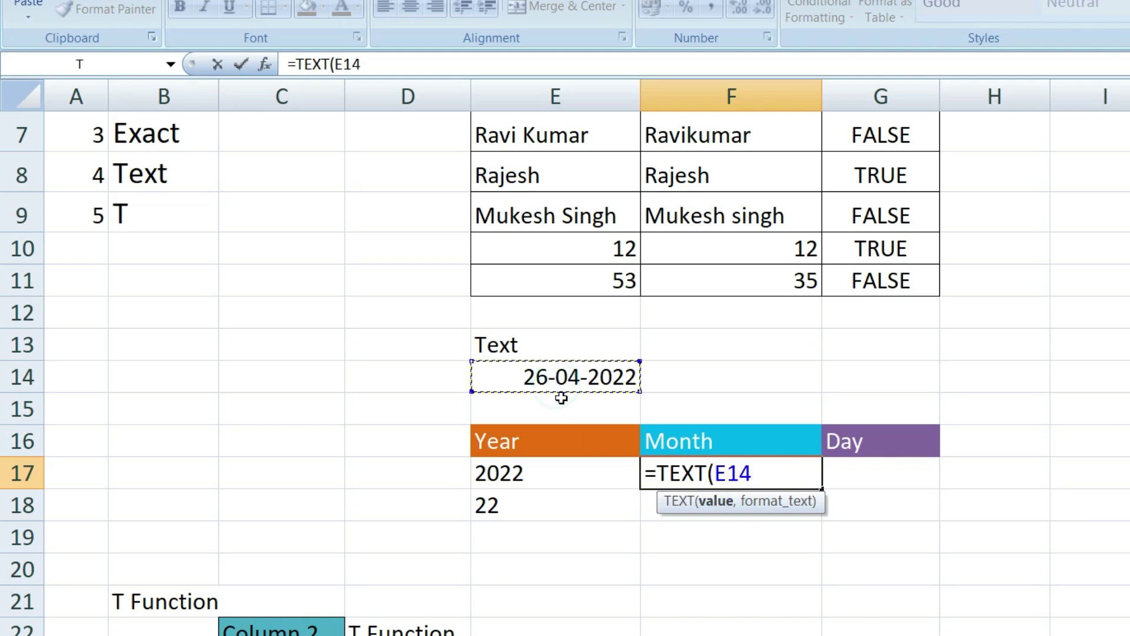
{"action": "type", "text": ","}
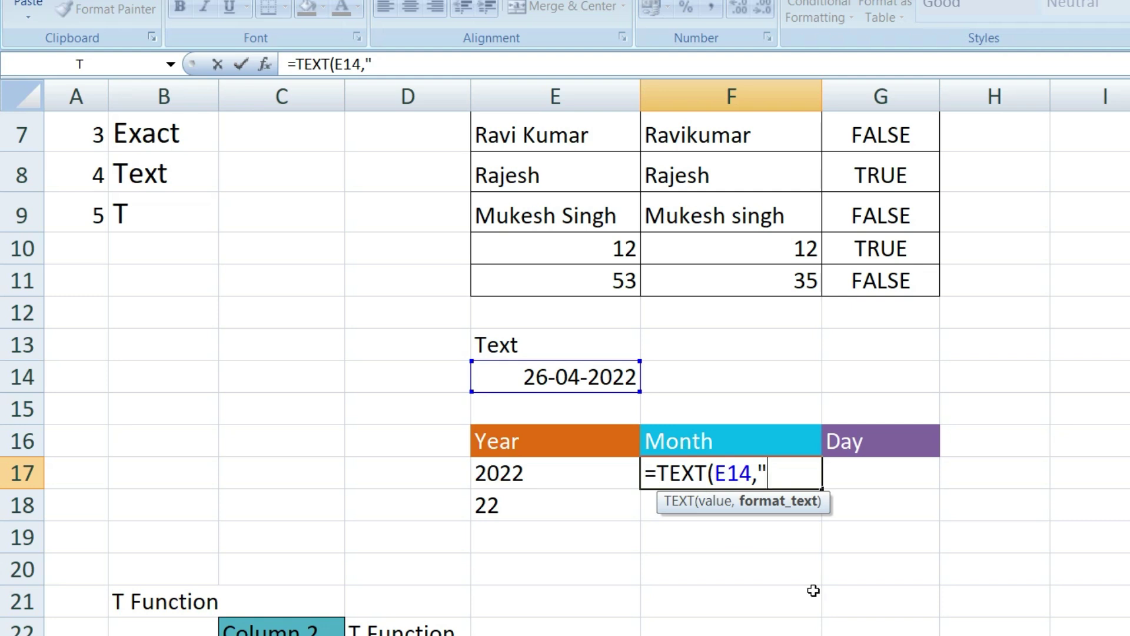
{"action": "type", "text": "MM"}
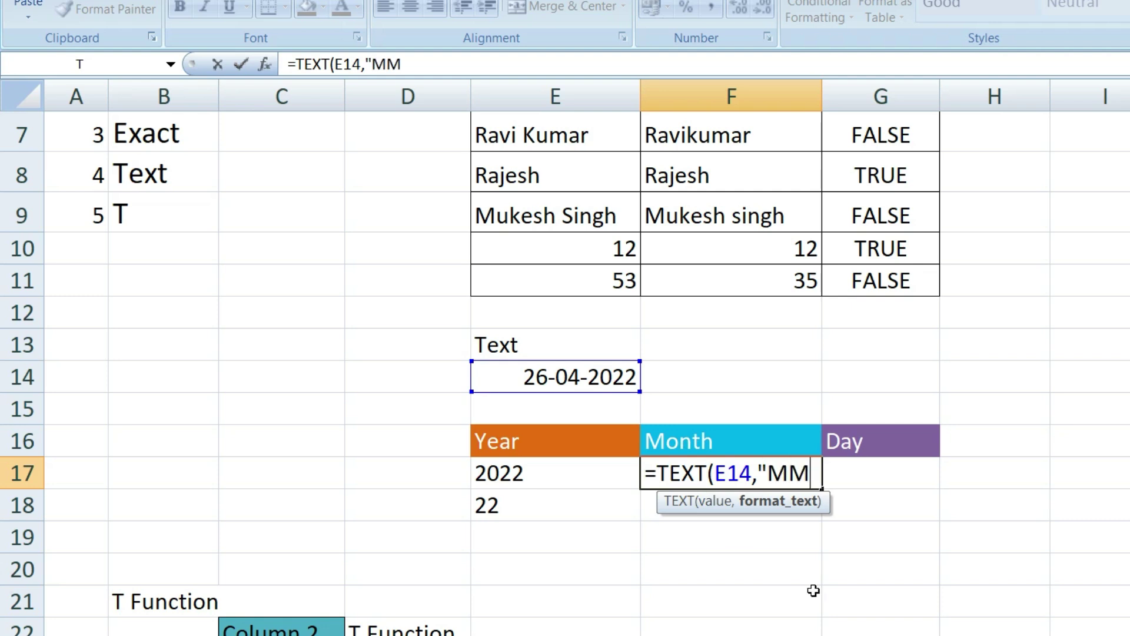
{"action": "type", "text": "M\""}
{"action": "type", "text": ")"}
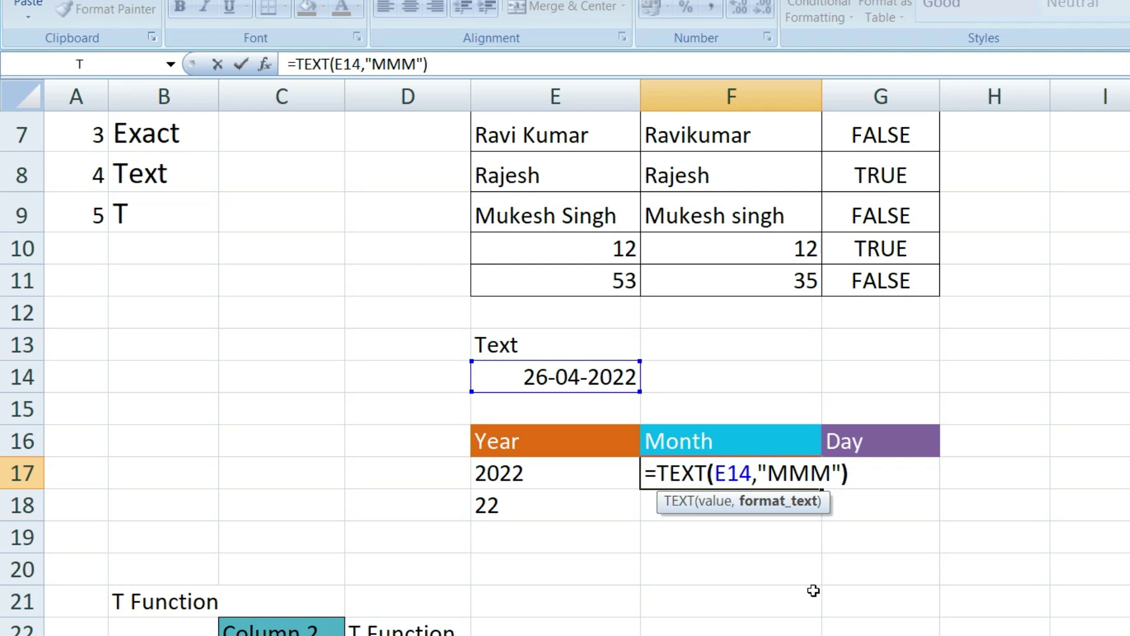
{"action": "key", "text": "Return"}
{"action": "left_click", "coordinate": [731, 468]}
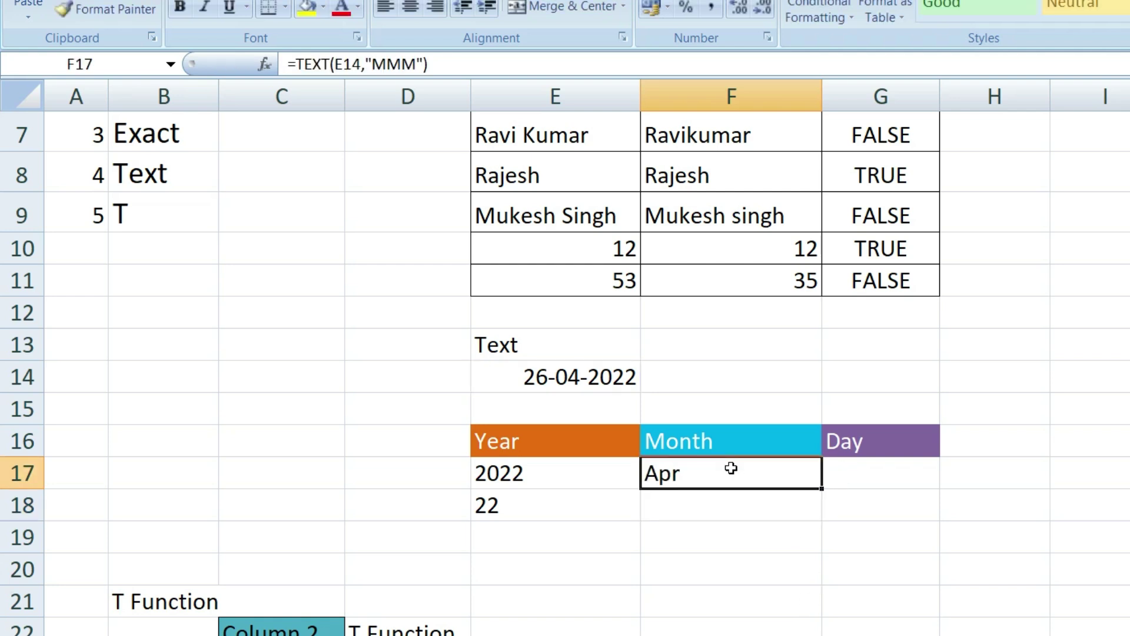
Step: Change the format text of the F17 formula to "MMMM" to return the full month name
{"action": "left_click", "coordinate": [759, 506]}
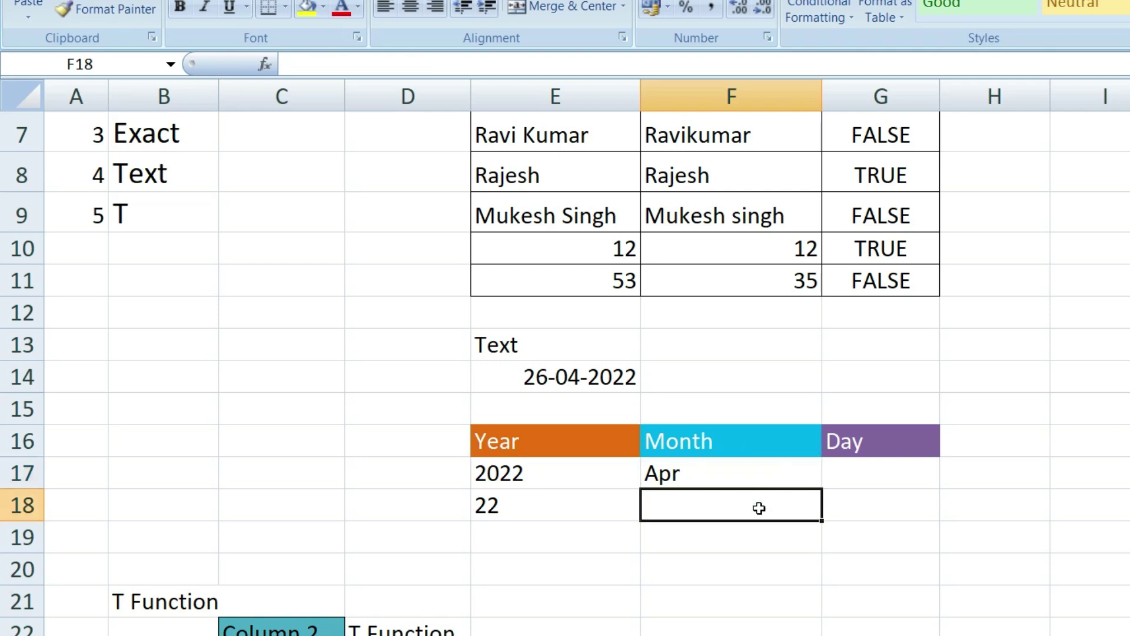
{"action": "left_click", "coordinate": [754, 478]}
{"action": "double_click", "coordinate": [752, 469]}
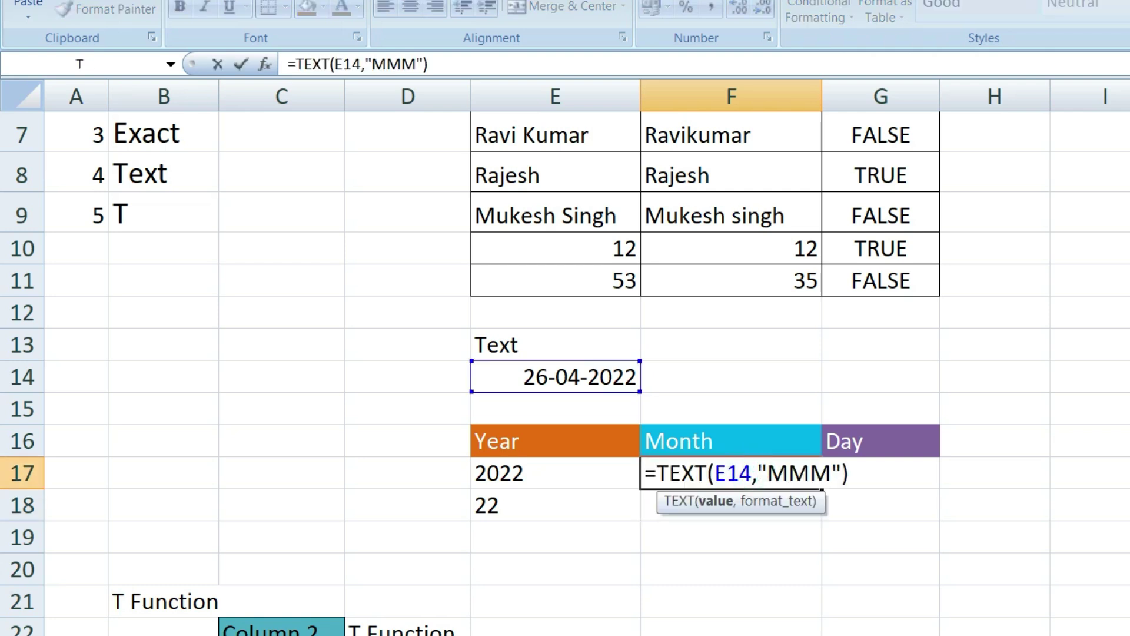
{"action": "left_click", "coordinate": [828, 471]}
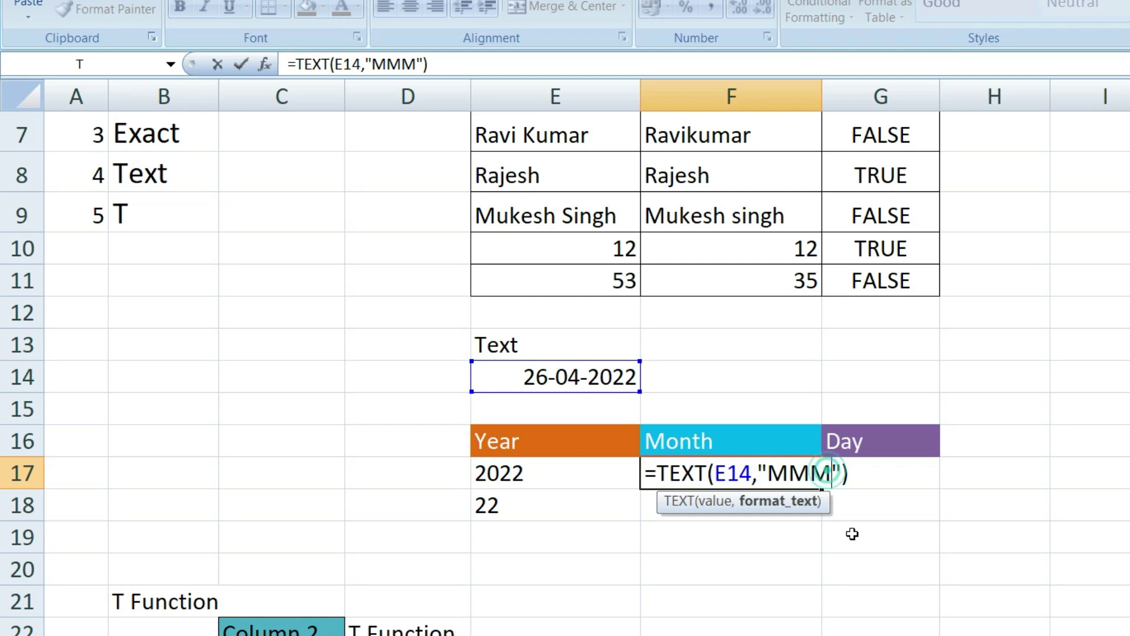
{"action": "type", "text": "M"}
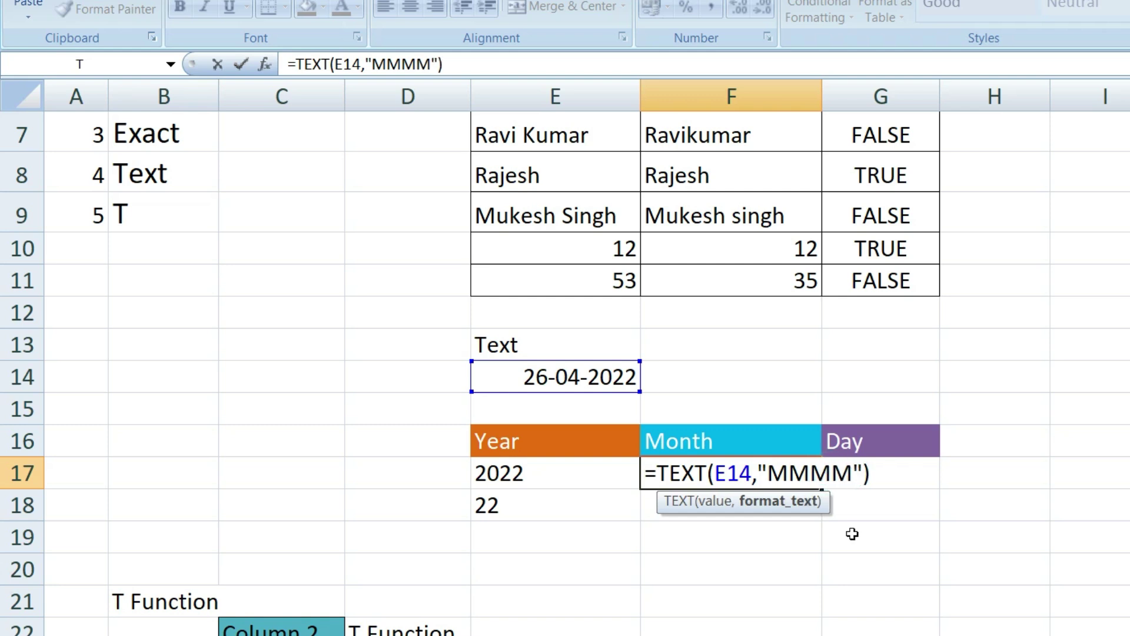
{"action": "key", "text": "Return"}
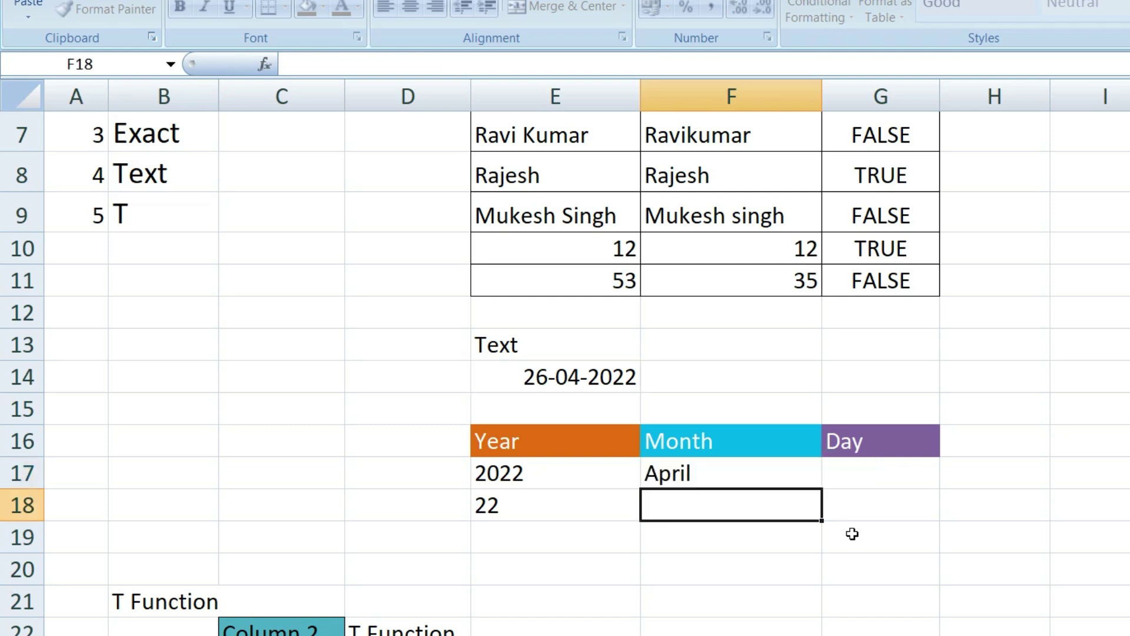
{"action": "left_click", "coordinate": [779, 474]}
{"action": "left_click", "coordinate": [779, 474]}
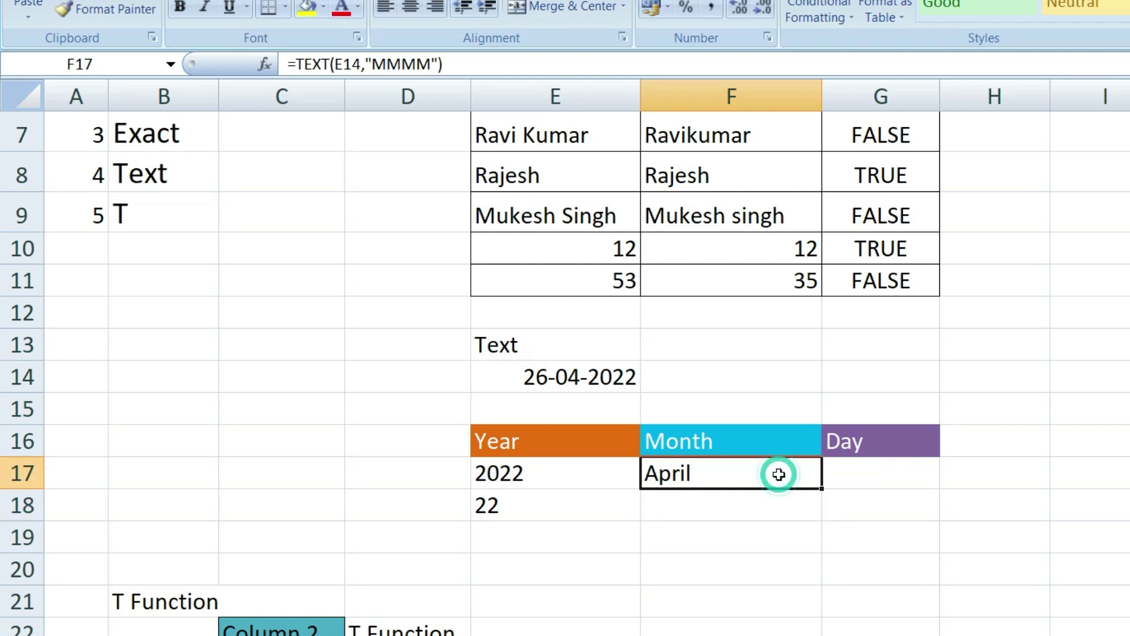
Step: Enter the formula =TEXT(E14,"DDD") in cell G17 to extract the abbreviated weekday name from the date in E14
{"action": "left_click", "coordinate": [870, 470]}
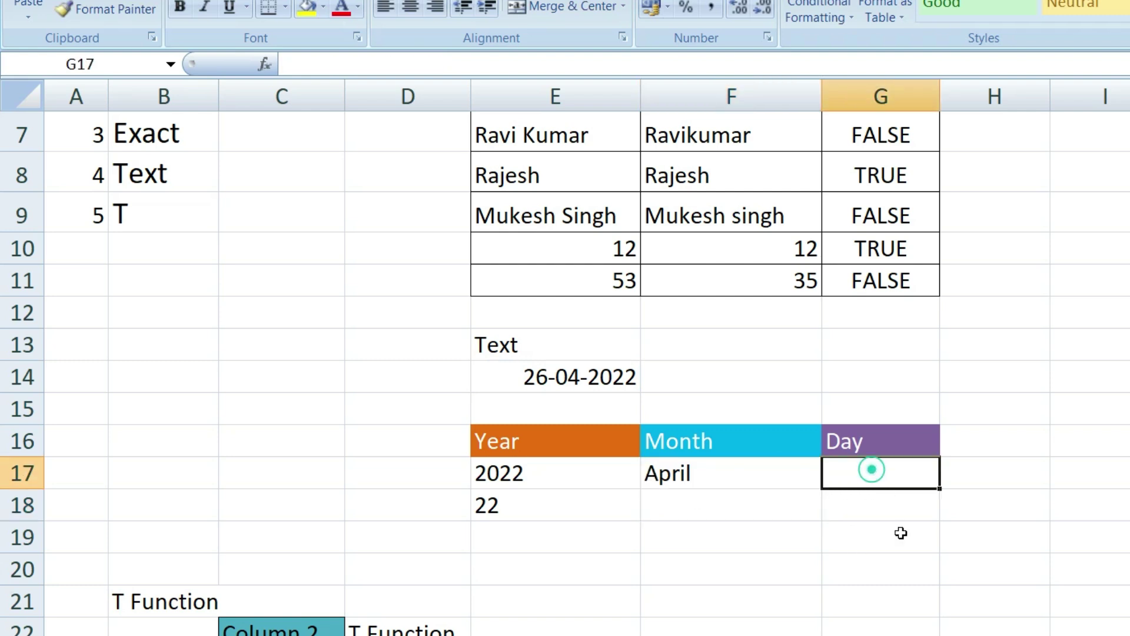
{"action": "type", "text": "="}
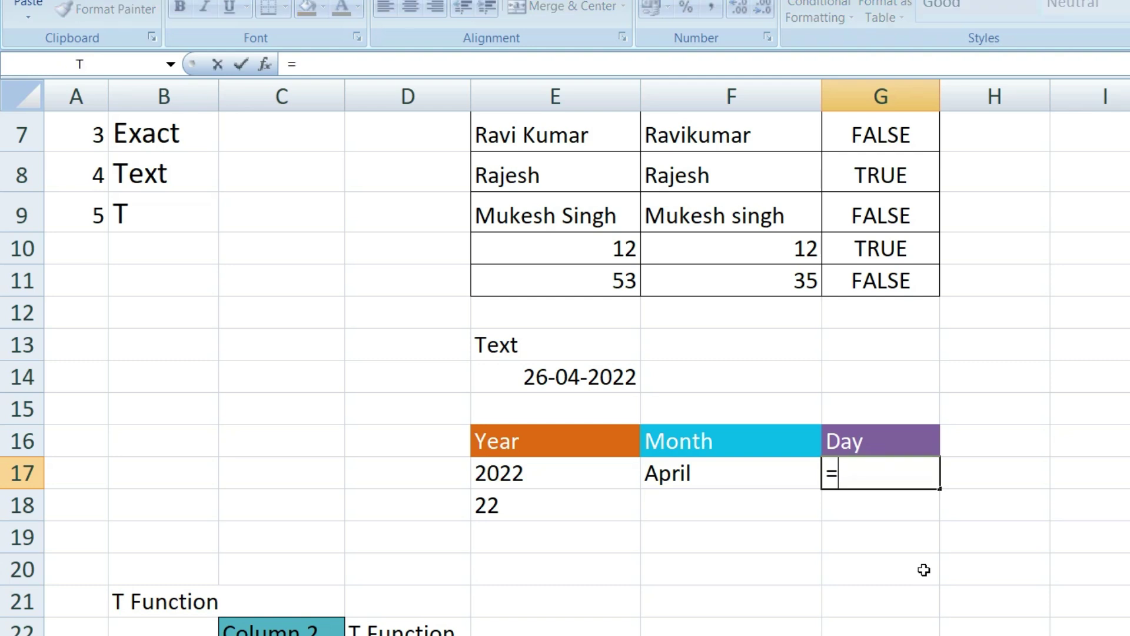
{"action": "type", "text": "TEXT("}
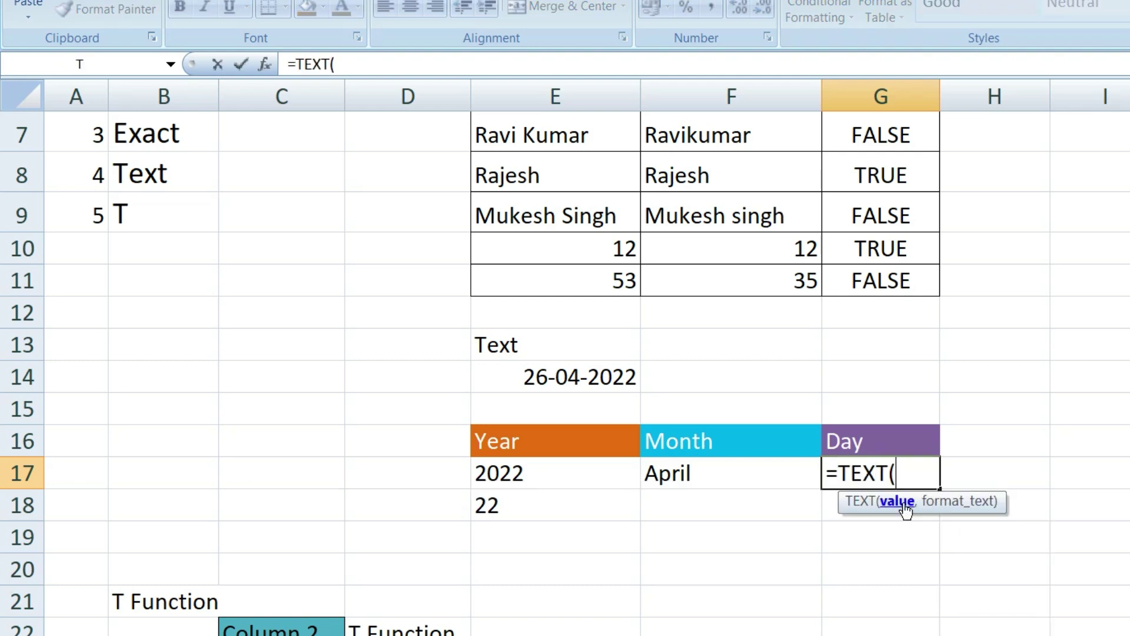
{"action": "left_click", "coordinate": [584, 378]}
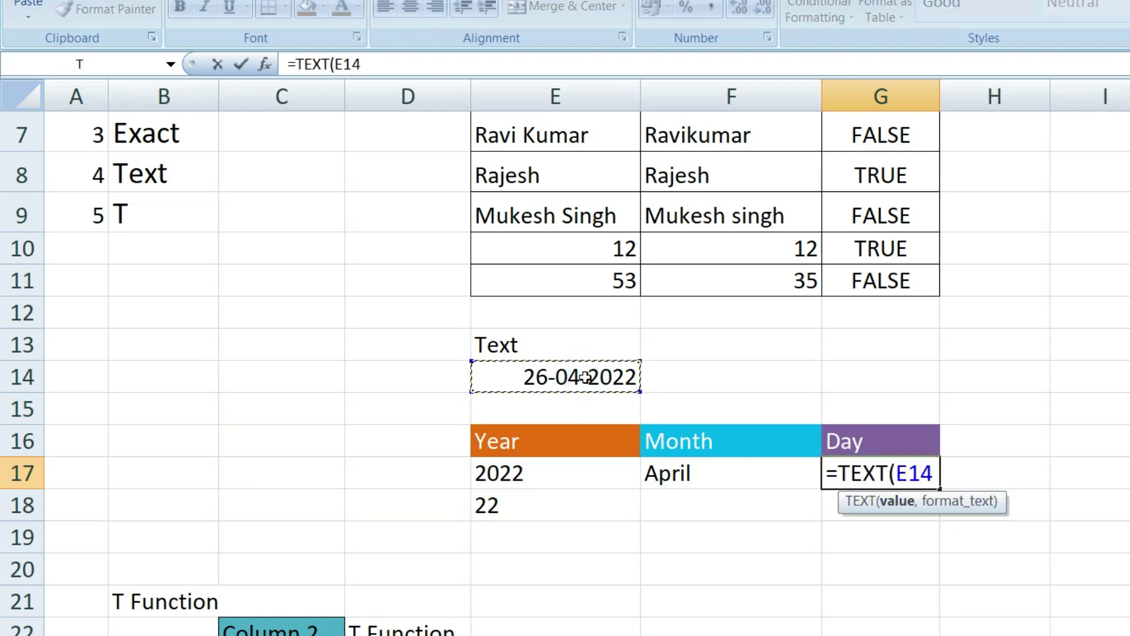
{"action": "type", "text": ",\""}
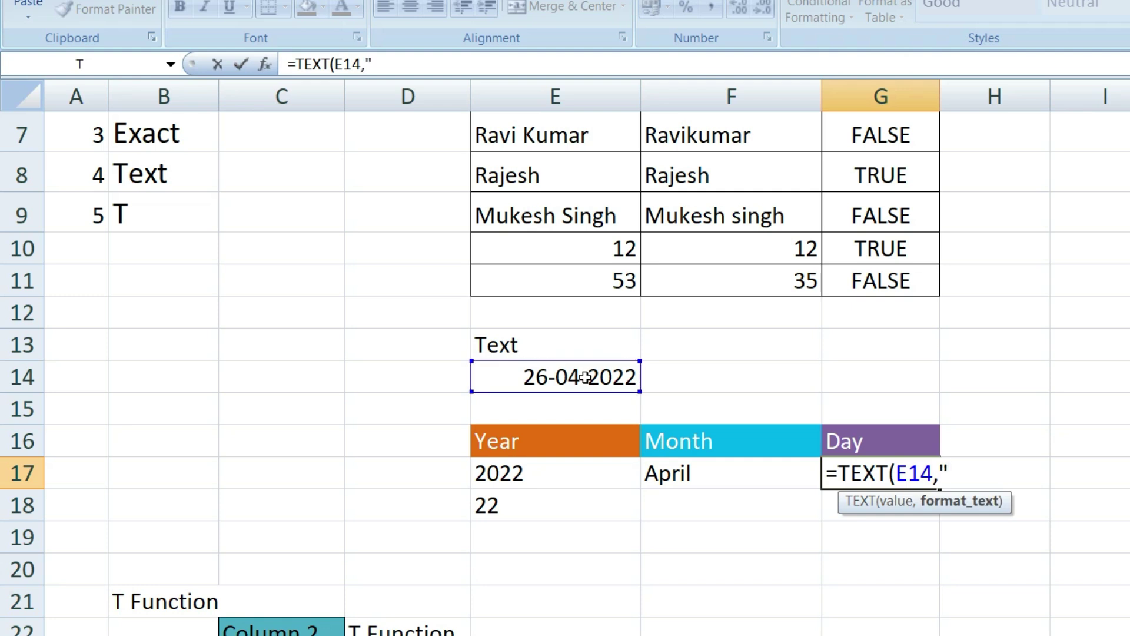
{"action": "type", "text": "DDD"}
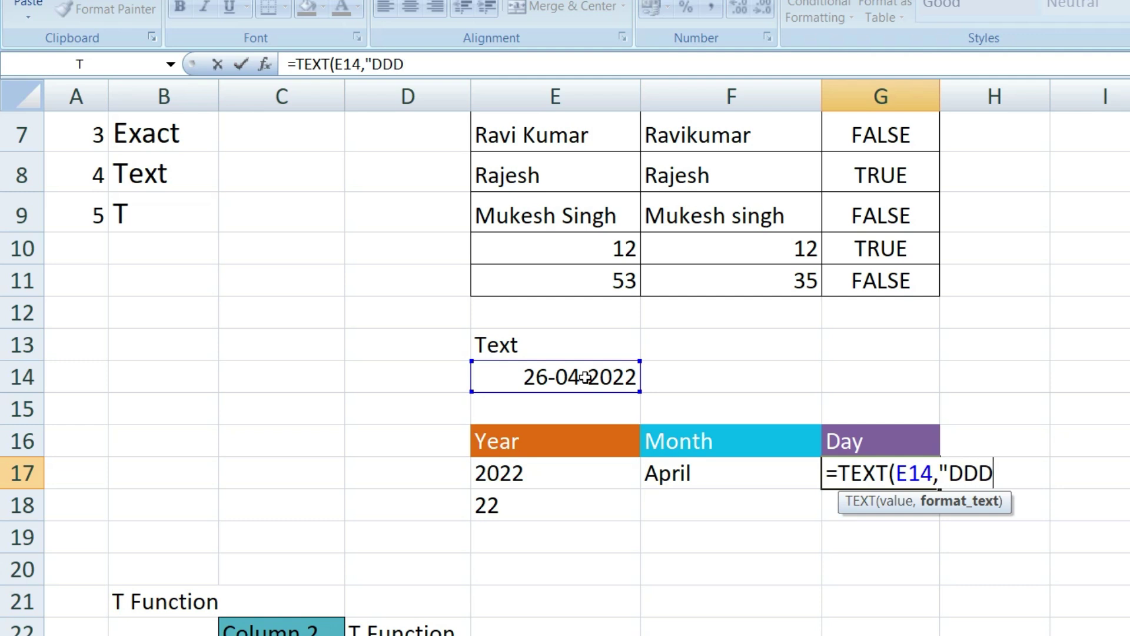
{"action": "type", "text": "\")"}
{"action": "key", "text": "Return"}
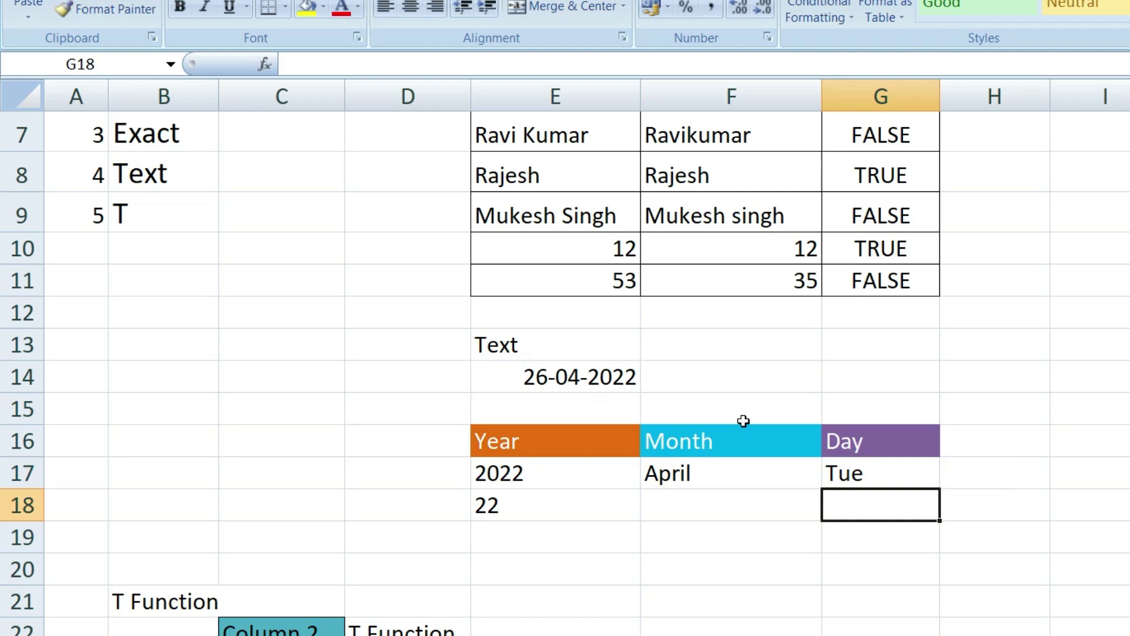
Step: Change the format text of the G17 formula to "DDDD" to return the full weekday name
{"action": "left_click", "coordinate": [876, 463]}
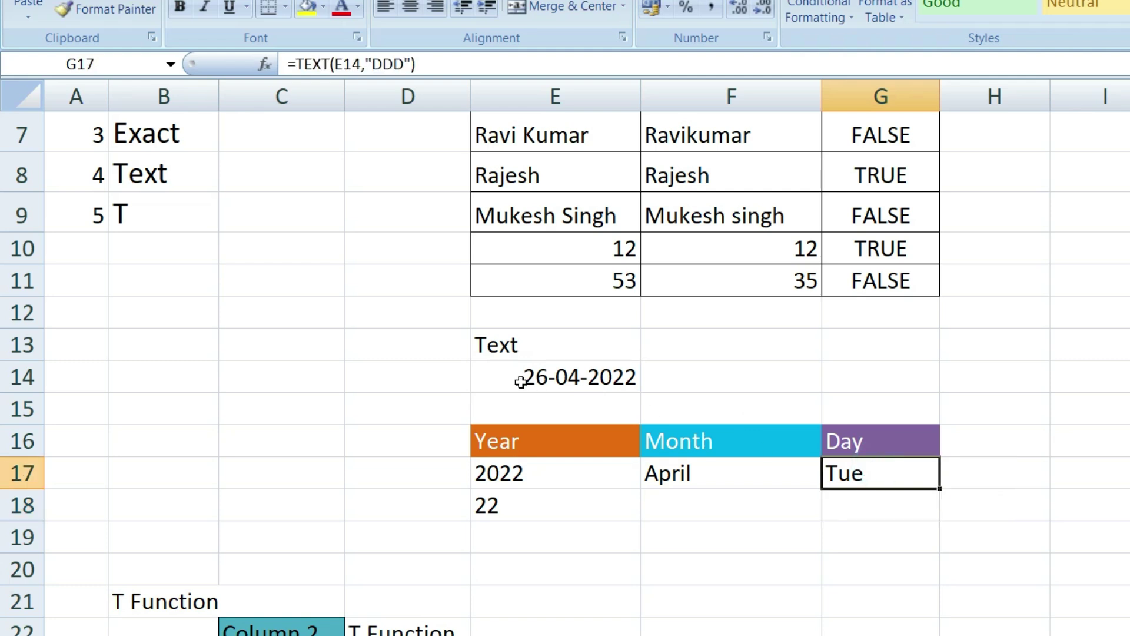
{"action": "double_click", "coordinate": [876, 480]}
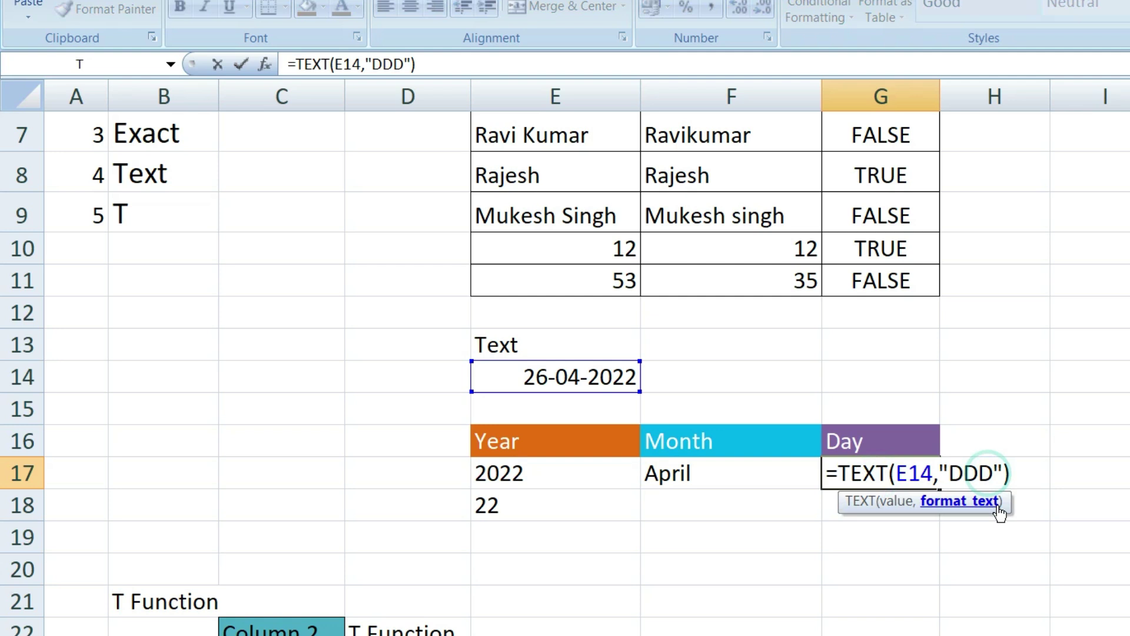
{"action": "key", "text": "Return"}
{"action": "left_click", "coordinate": [903, 474]}
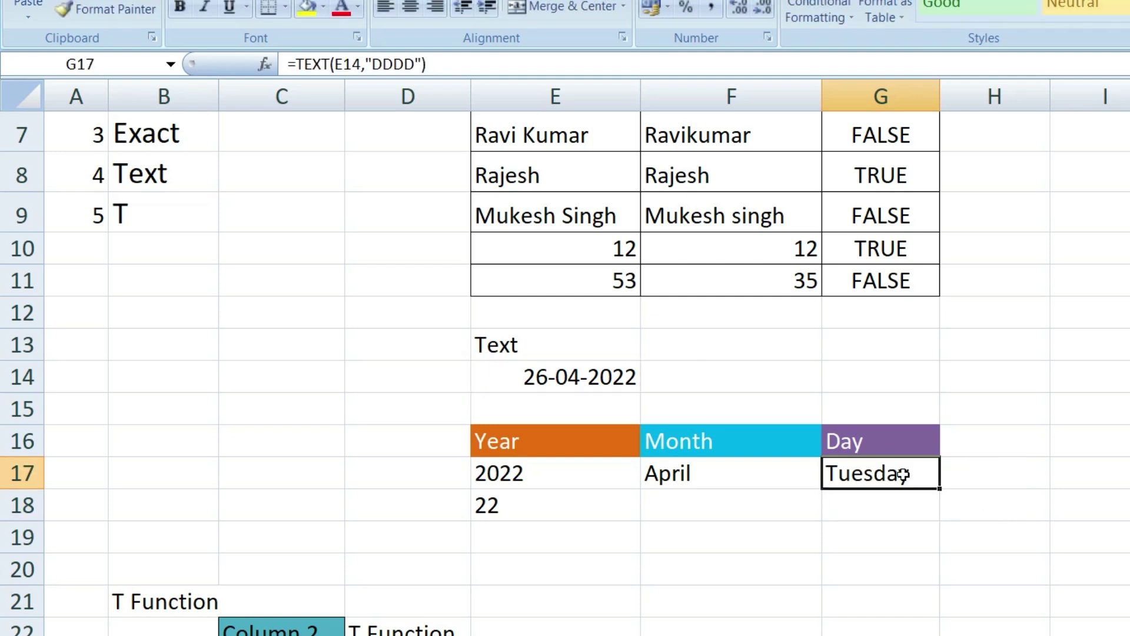
Step: Shorten the format text of the G17 formula to "DD" to return the day number of the date
{"action": "double_click", "coordinate": [904, 474]}
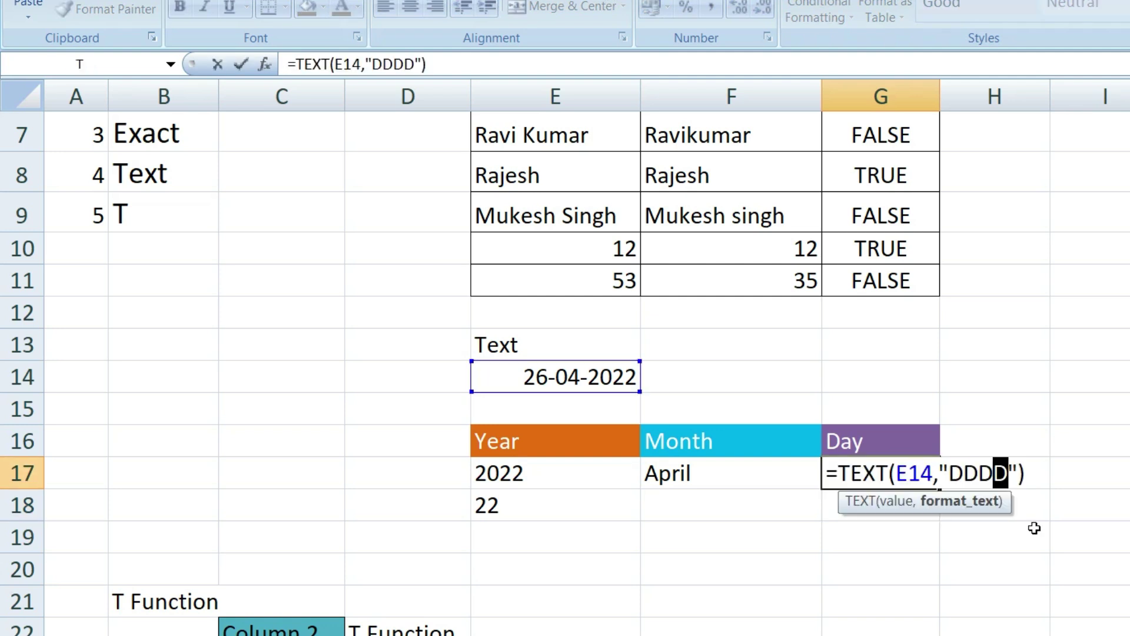
{"action": "left_click", "coordinate": [1009, 478]}
{"action": "key", "text": "BackSpace"}
{"action": "key", "text": "BackSpace"}
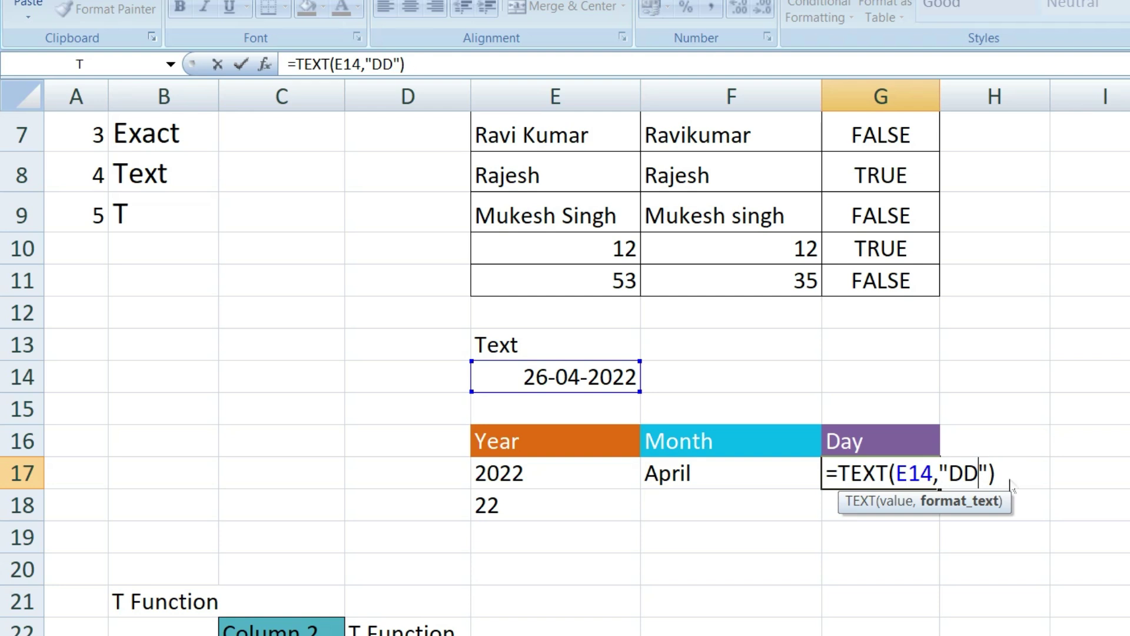
{"action": "left_click", "coordinate": [1009, 474]}
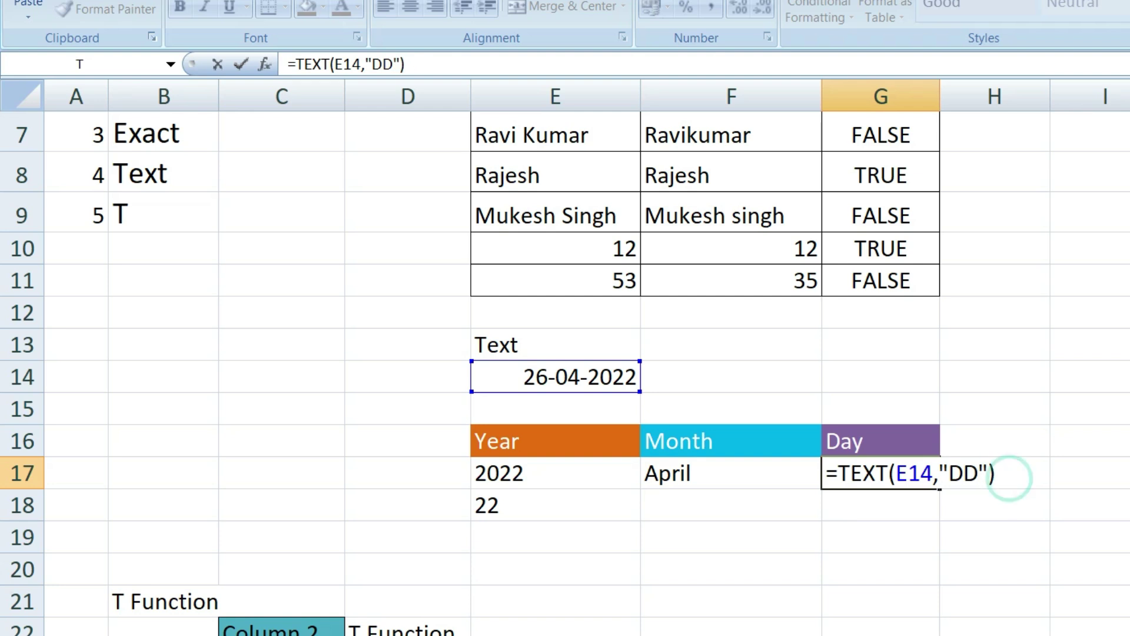
{"action": "key", "text": "Return"}
{"action": "left_click", "coordinate": [893, 474]}
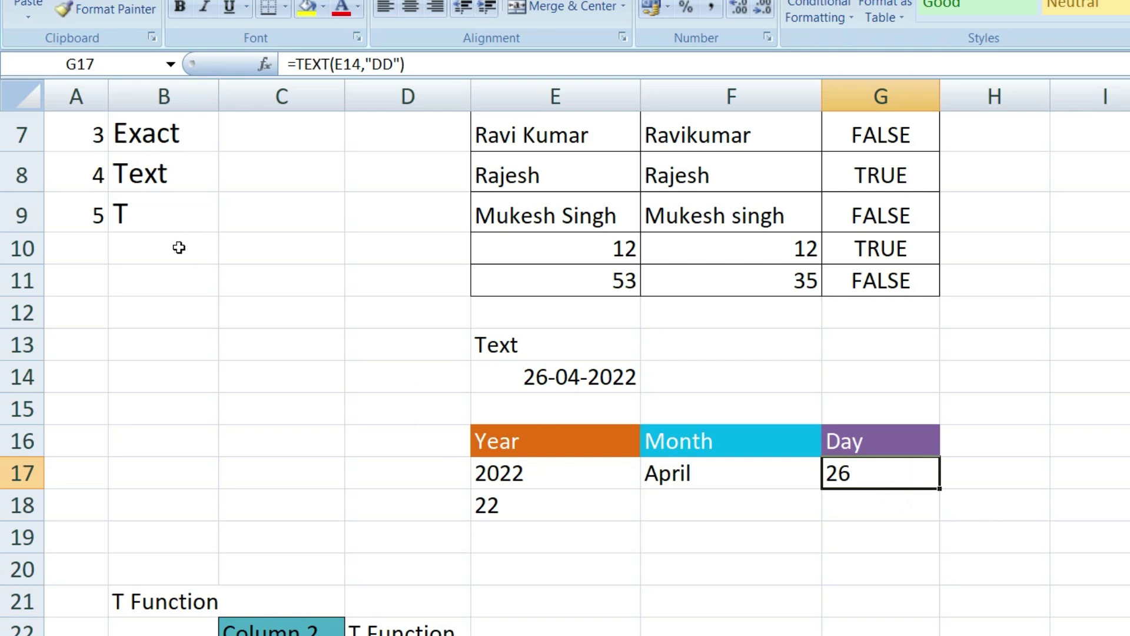
Step: Add the sample values $ in C30 and %Text20 in C31 below the list of the T Function example
{"action": "left_click", "coordinate": [143, 210]}
{"action": "scroll", "coordinate": [459, 400], "scroll_direction": "down", "scroll_amount": 1}
{"action": "scroll", "coordinate": [458, 401], "scroll_direction": "down", "scroll_amount": 3}
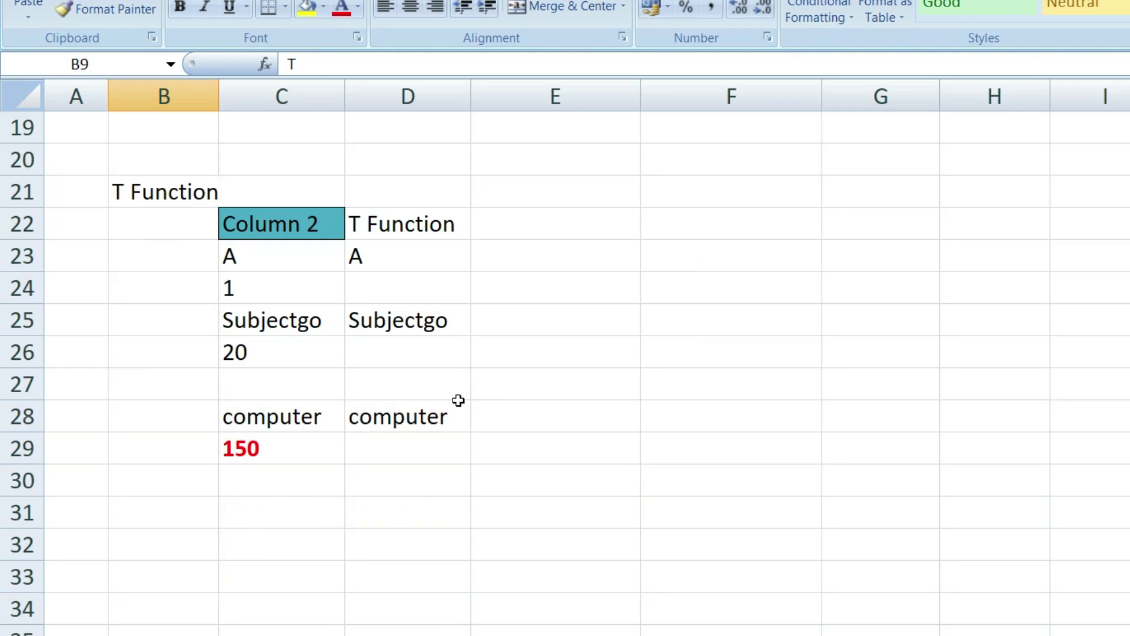
{"action": "left_click", "coordinate": [497, 405]}
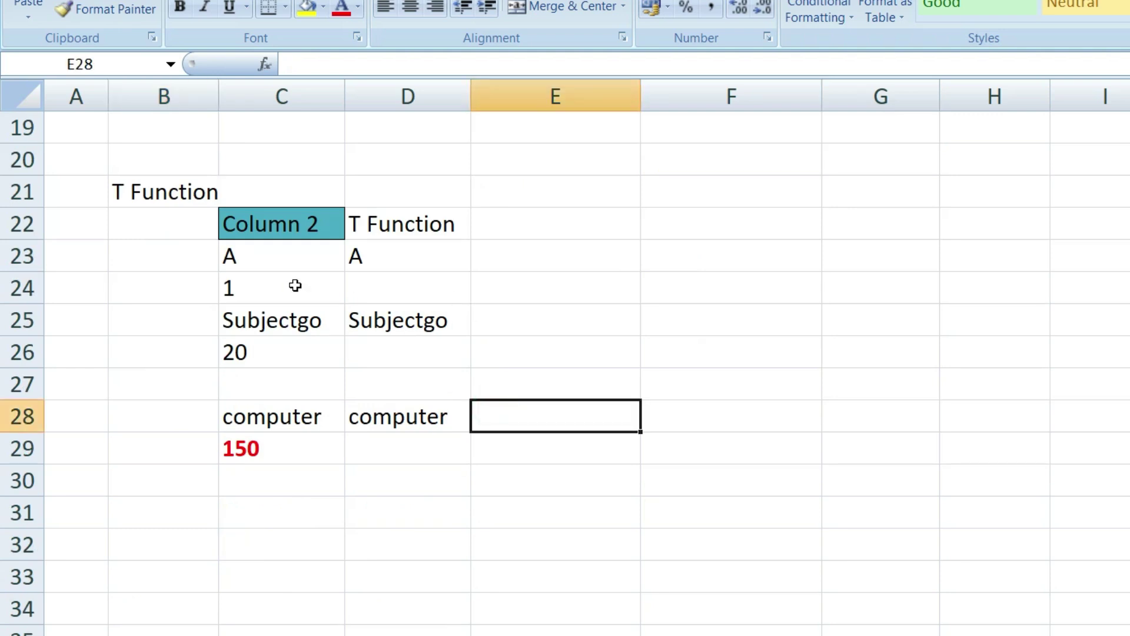
{"action": "left_click", "coordinate": [411, 251]}
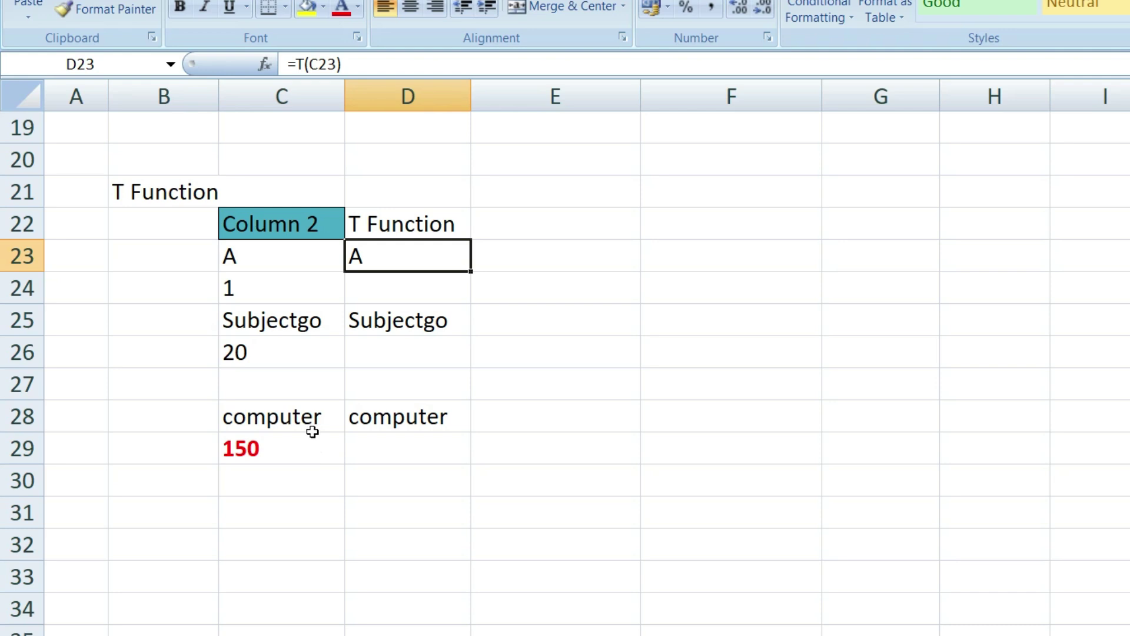
{"action": "left_click", "coordinate": [267, 484]}
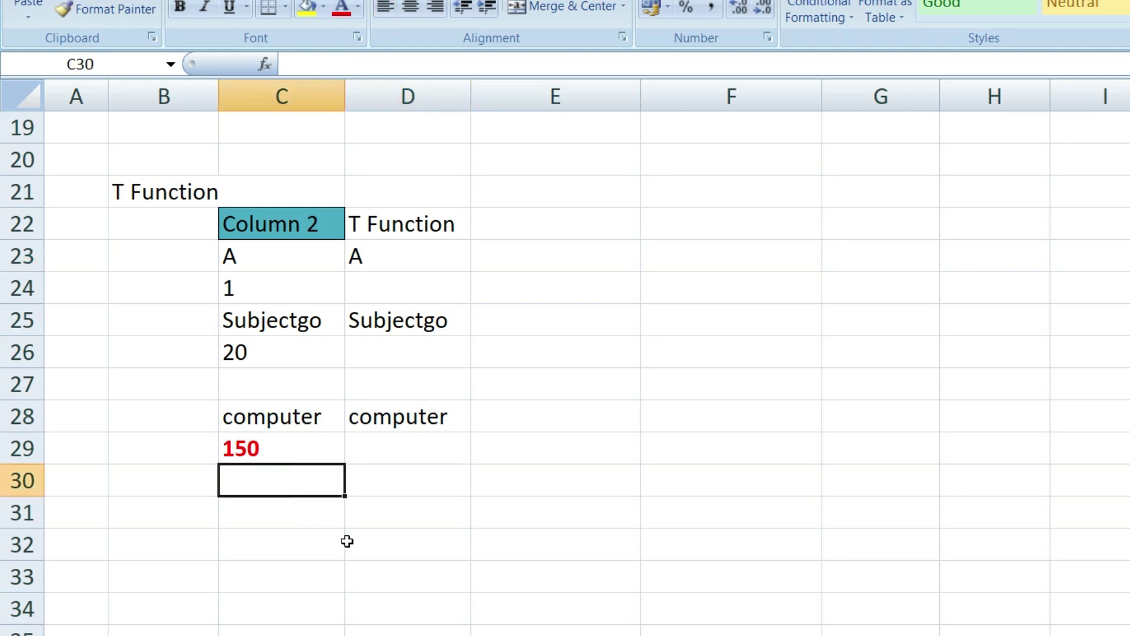
{"action": "type", "text": "$"}
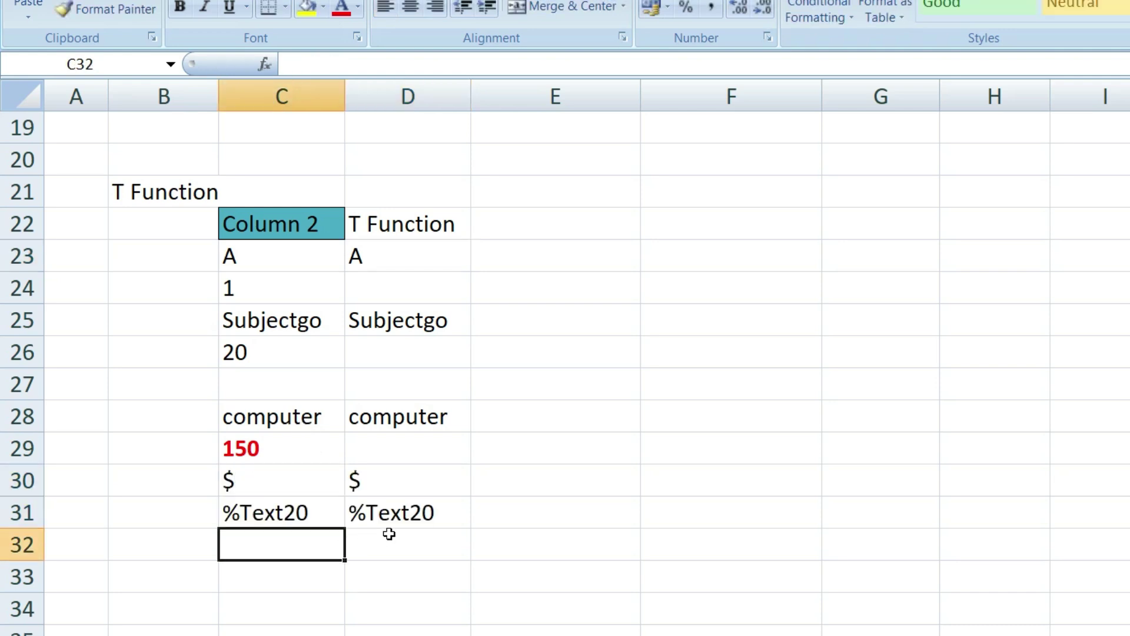
Step: Enter the formula =T(C23) in cell D23 under the T Function heading
{"action": "left_click", "coordinate": [544, 312]}
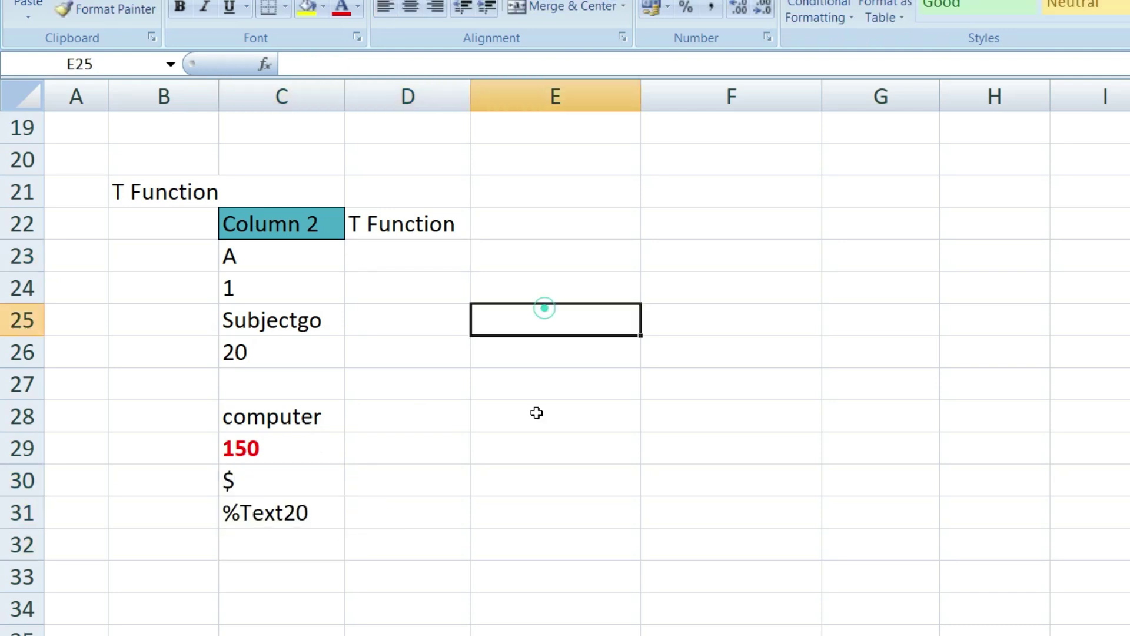
{"action": "scroll", "coordinate": [547, 424], "scroll_direction": "up", "scroll_amount": 2}
{"action": "scroll", "coordinate": [554, 445], "scroll_direction": "down", "scroll_amount": 1}
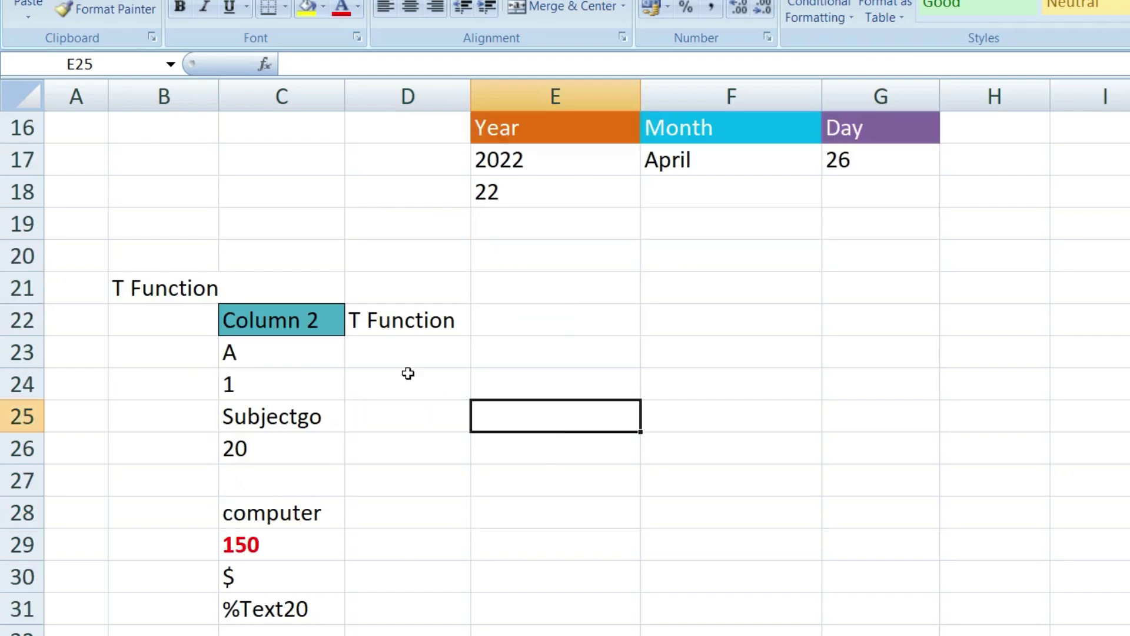
{"action": "left_click", "coordinate": [393, 360]}
{"action": "type", "text": "=t"}
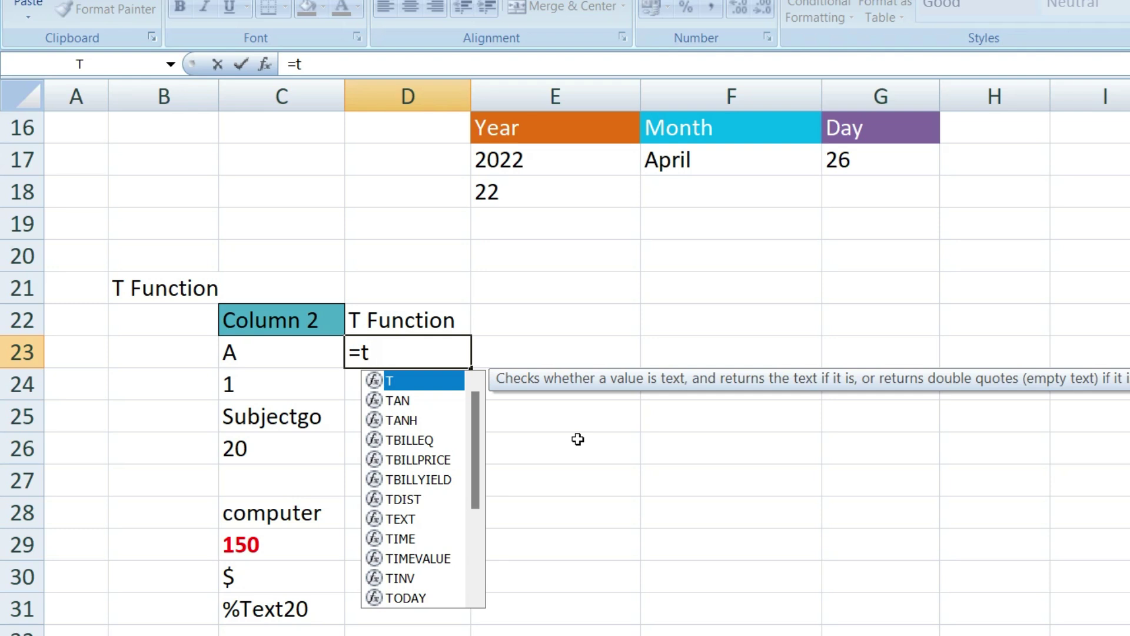
{"action": "key", "text": "Tab"}
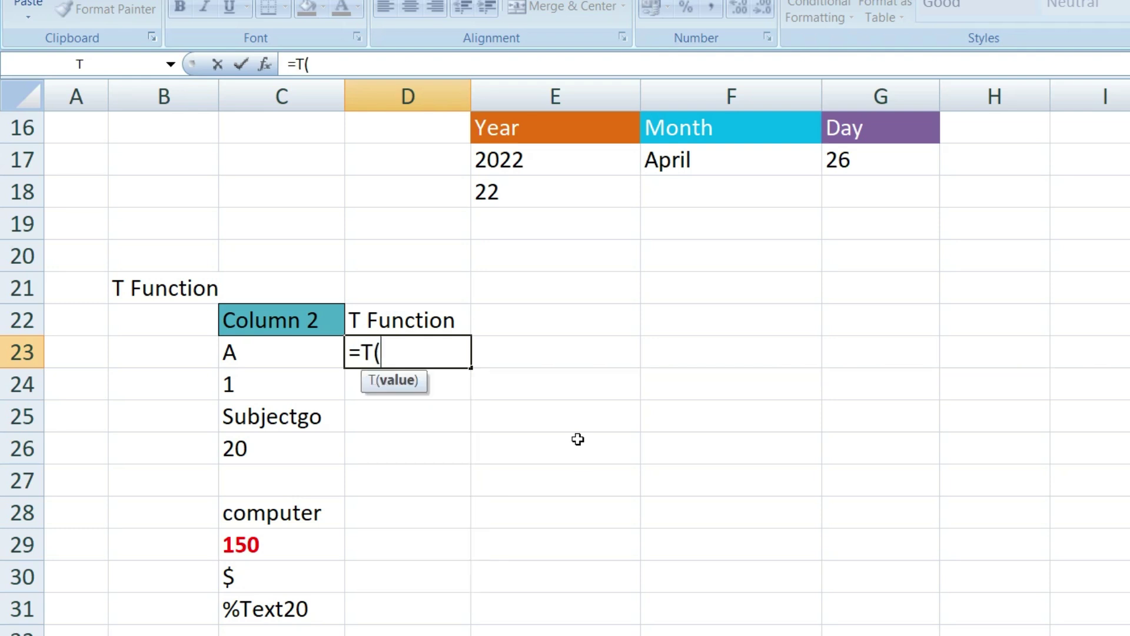
{"action": "left_click", "coordinate": [293, 356]}
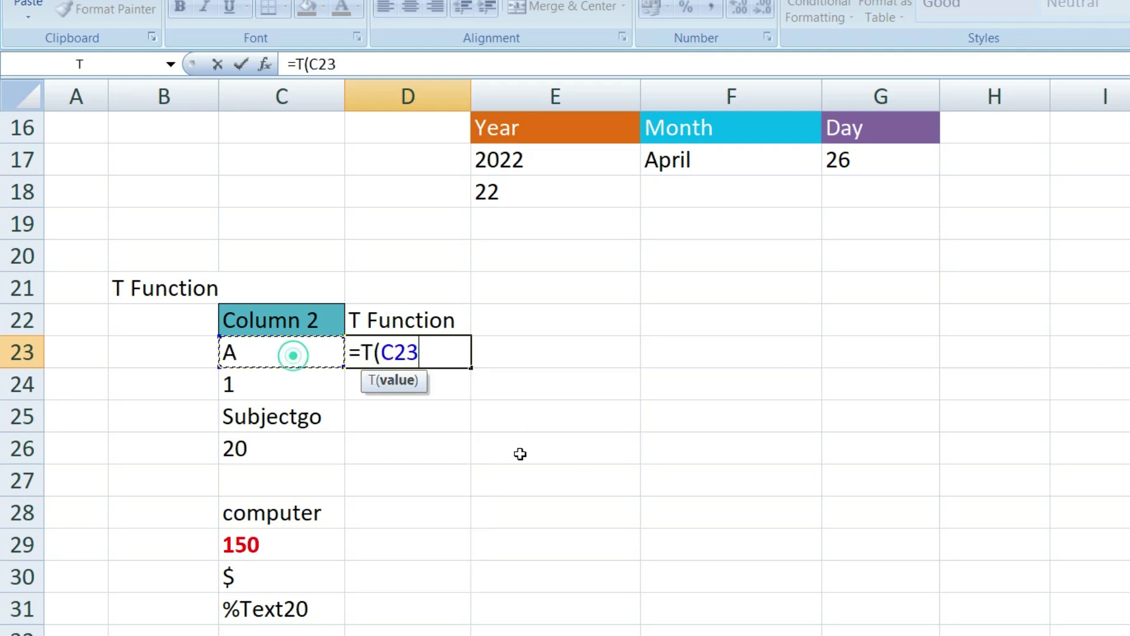
{"action": "type", "text": ")"}
{"action": "key", "text": "Return"}
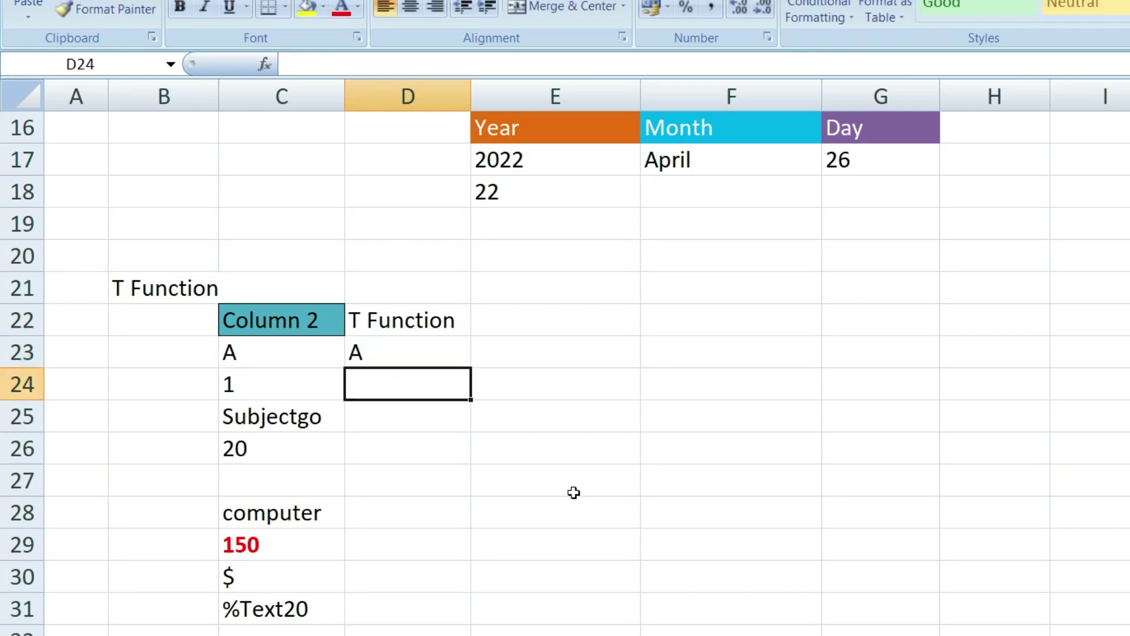
Step: Fill the T formula from D23 down through D31 for all the sample values
{"action": "scroll", "coordinate": [580, 493], "scroll_direction": "down", "scroll_amount": 2}
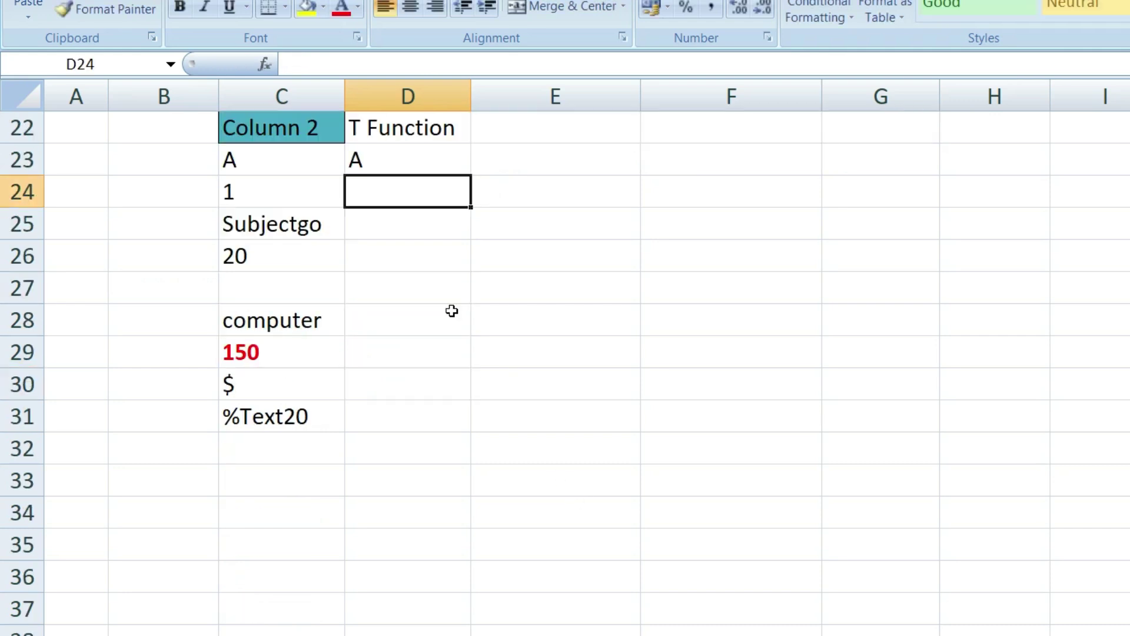
{"action": "left_click", "coordinate": [421, 154]}
{"action": "left_click_drag", "start_coordinate": [469, 175], "coordinate": [469, 424]}
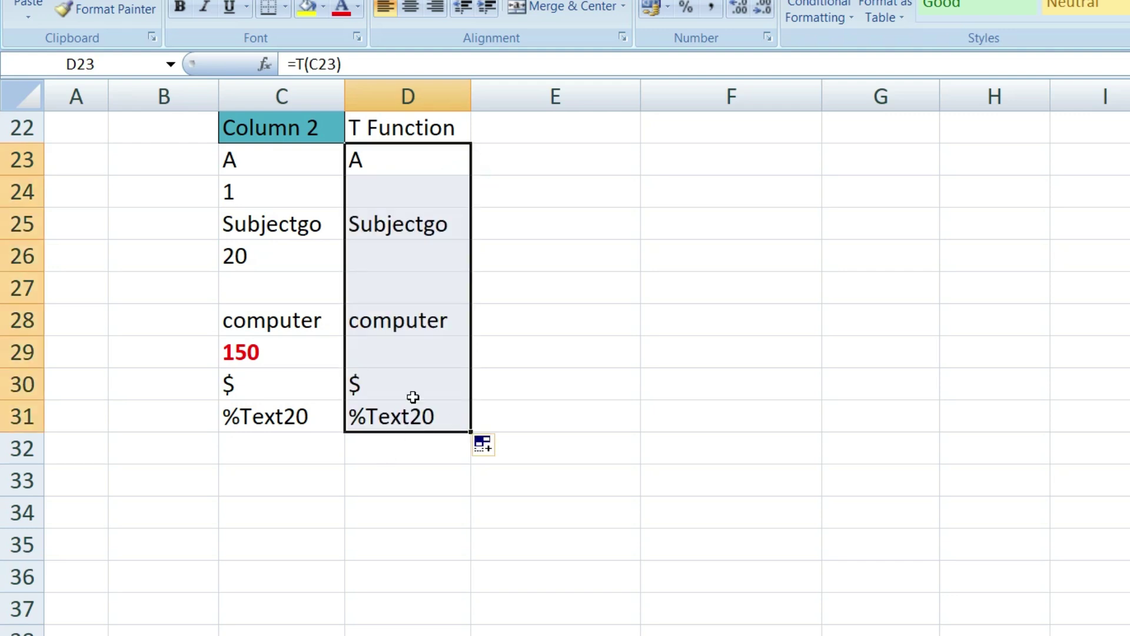
Step: Compare the sample values in C24:C31 with their T formula results in column D, then return to the function list
{"action": "left_click", "coordinate": [238, 192]}
{"action": "left_click", "coordinate": [411, 191]}
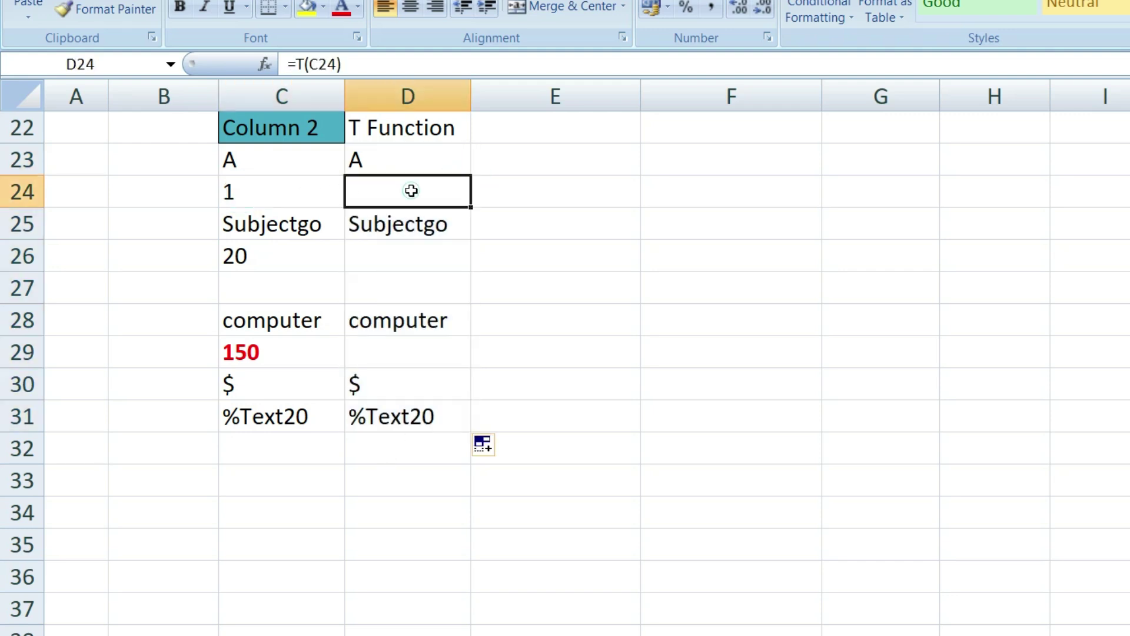
{"action": "left_click", "coordinate": [281, 224]}
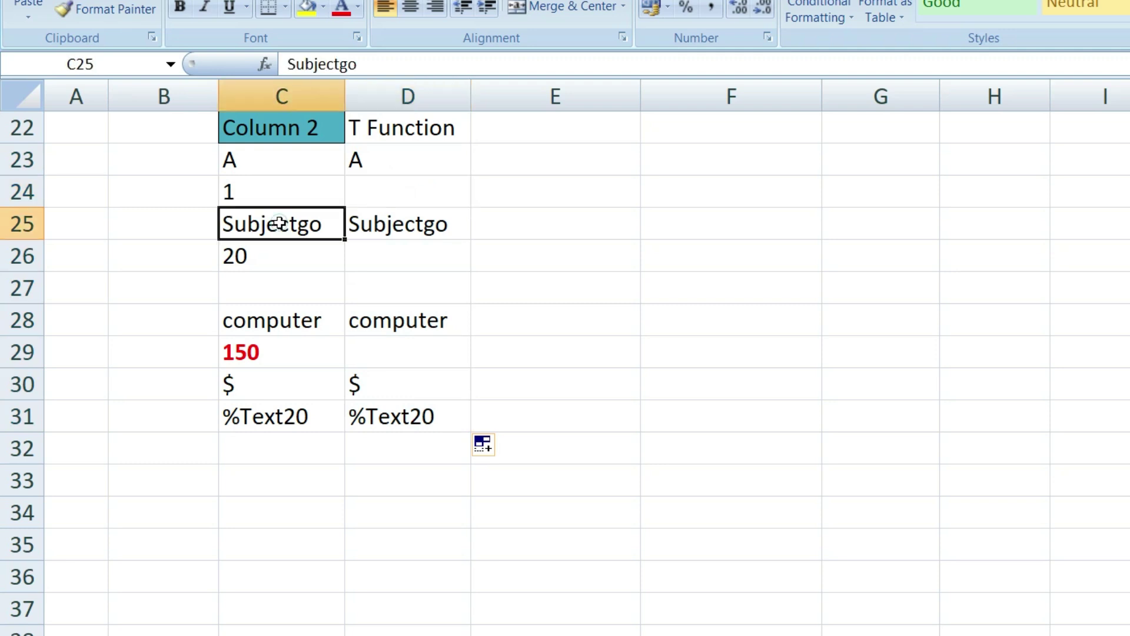
{"action": "left_click", "coordinate": [403, 224]}
{"action": "left_click", "coordinate": [261, 265]}
{"action": "left_click", "coordinate": [426, 264]}
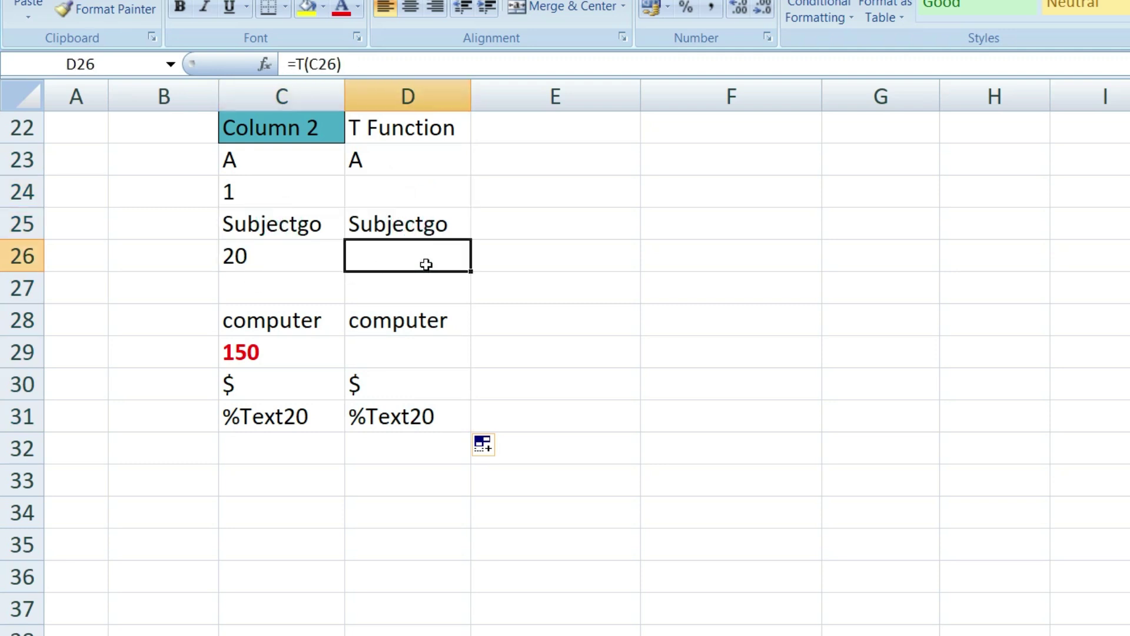
{"action": "left_click", "coordinate": [270, 285]}
{"action": "left_click", "coordinate": [425, 287]}
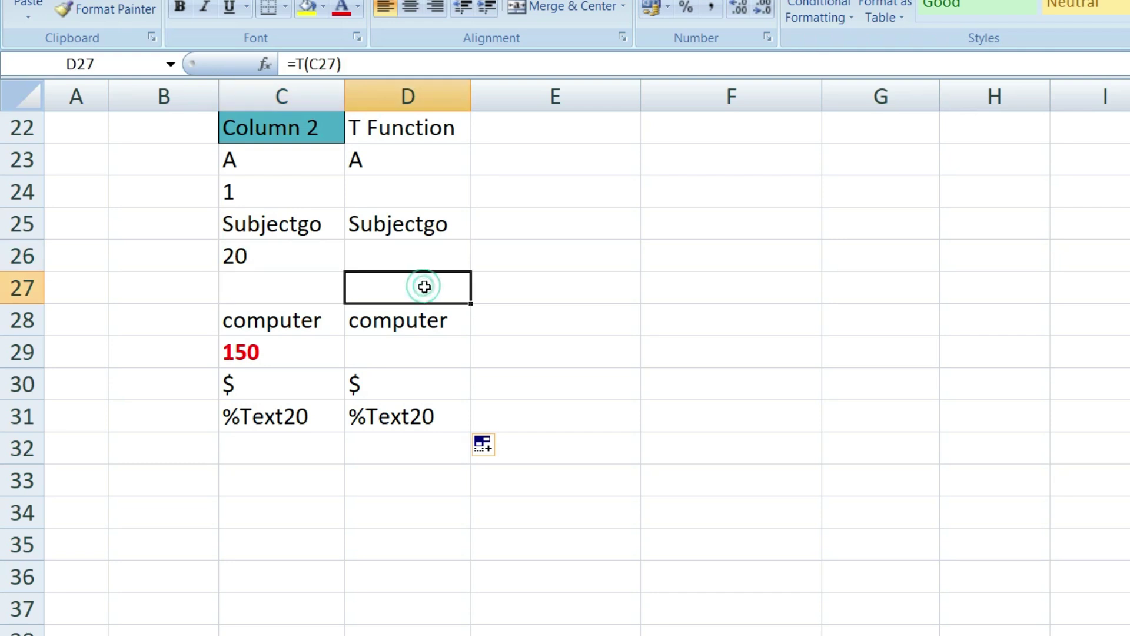
{"action": "left_click", "coordinate": [266, 389]}
{"action": "left_click", "coordinate": [427, 392]}
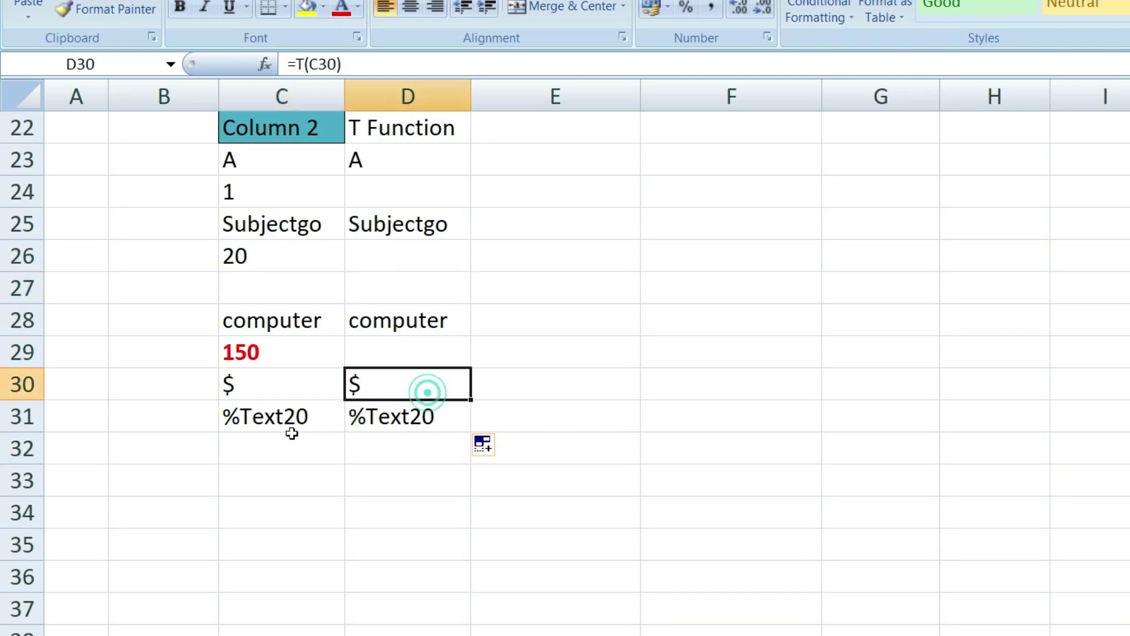
{"action": "left_click", "coordinate": [315, 416]}
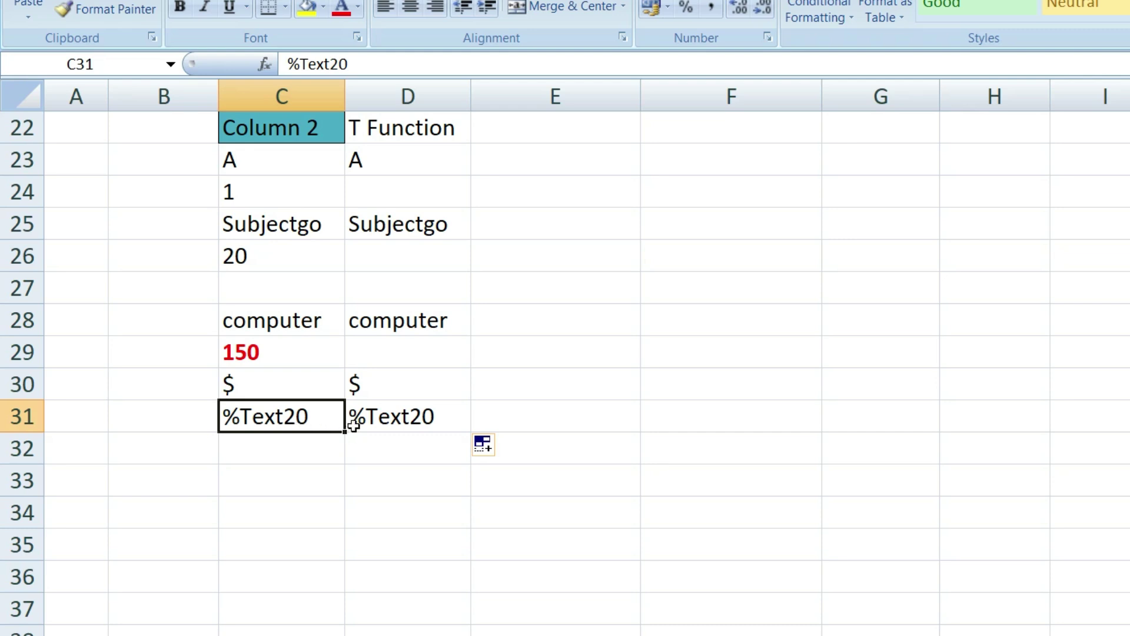
{"action": "left_click", "coordinate": [391, 418]}
{"action": "scroll", "coordinate": [390, 415], "scroll_direction": "up", "scroll_amount": 1}
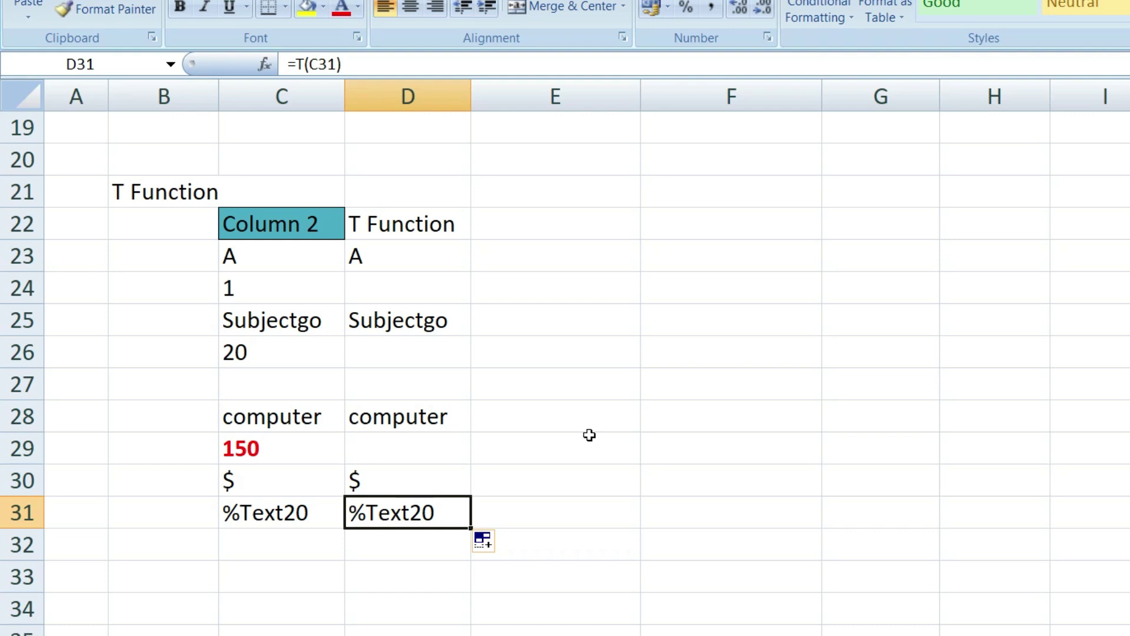
{"action": "scroll", "coordinate": [272, 391], "scroll_direction": "up", "scroll_amount": 6}
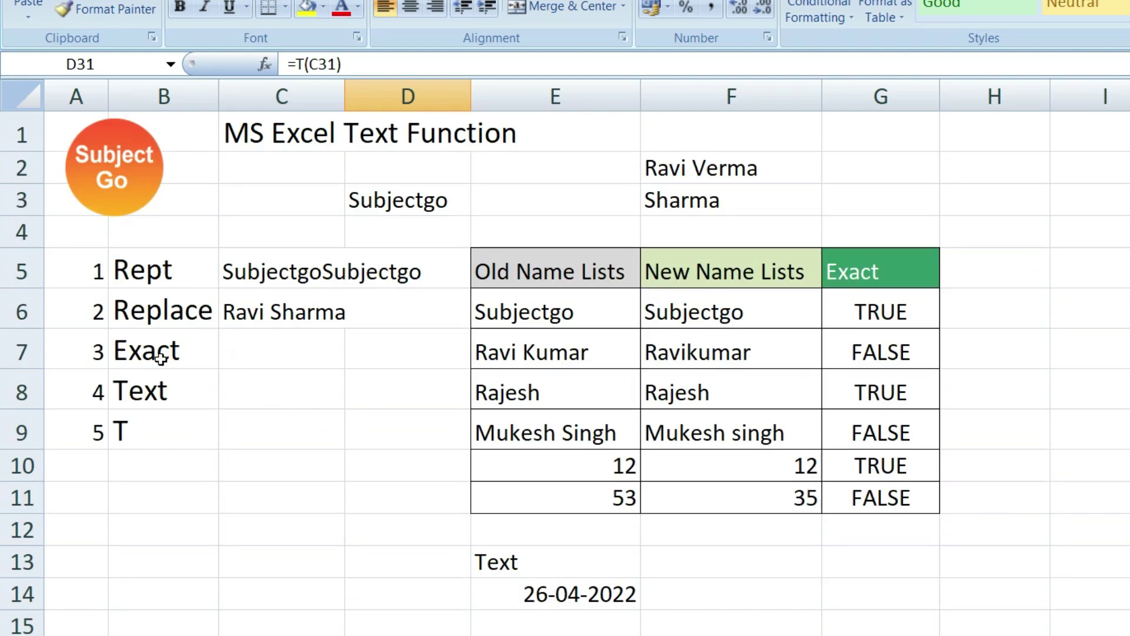